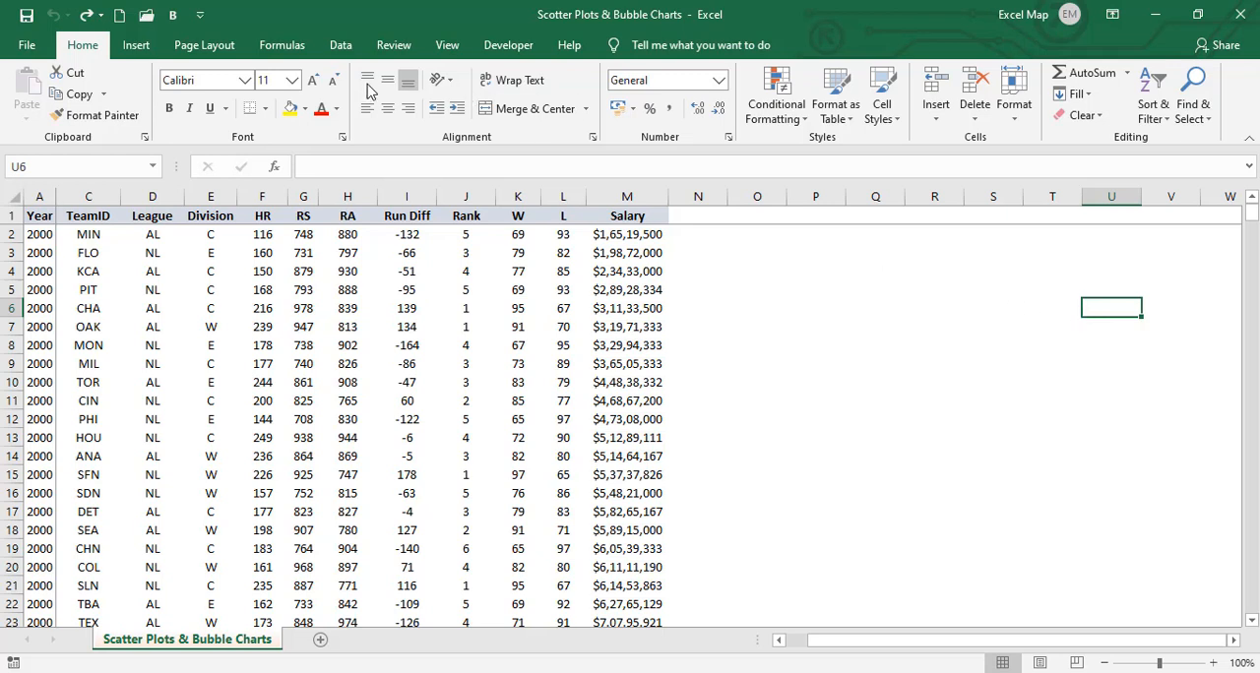
# - Insert an empty 2-D bubble chart into the worksheet
pyautogui.click(136, 46)
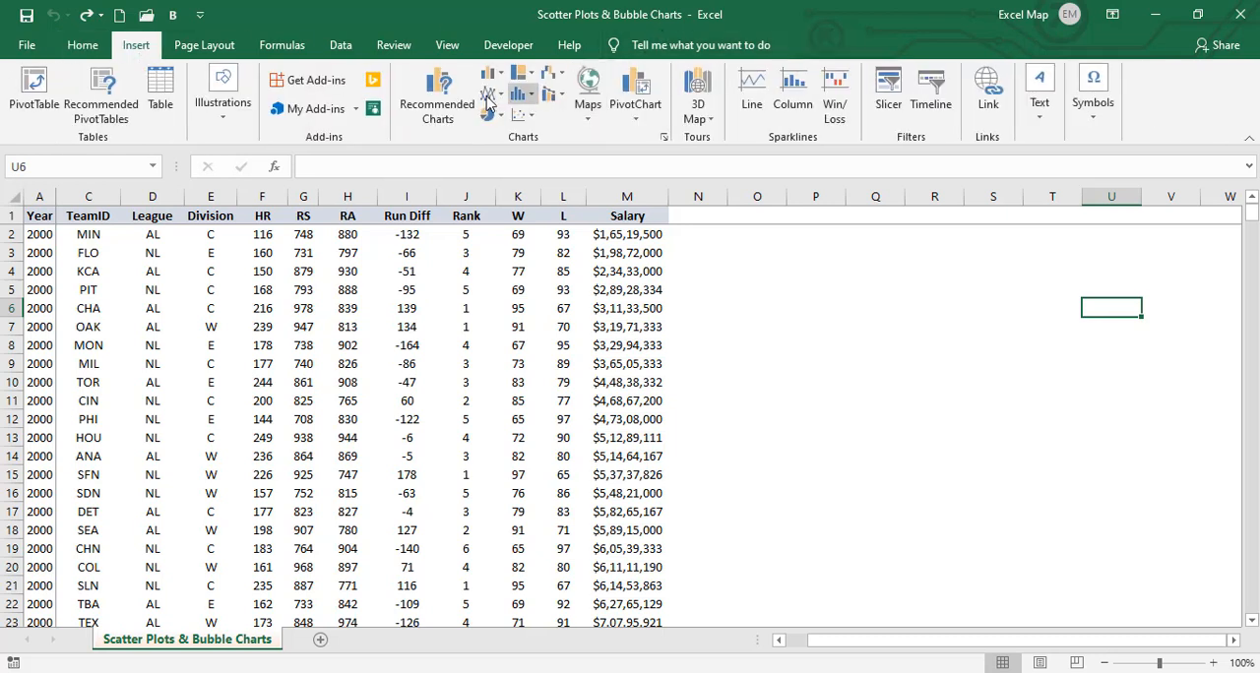
pyautogui.click(521, 116)
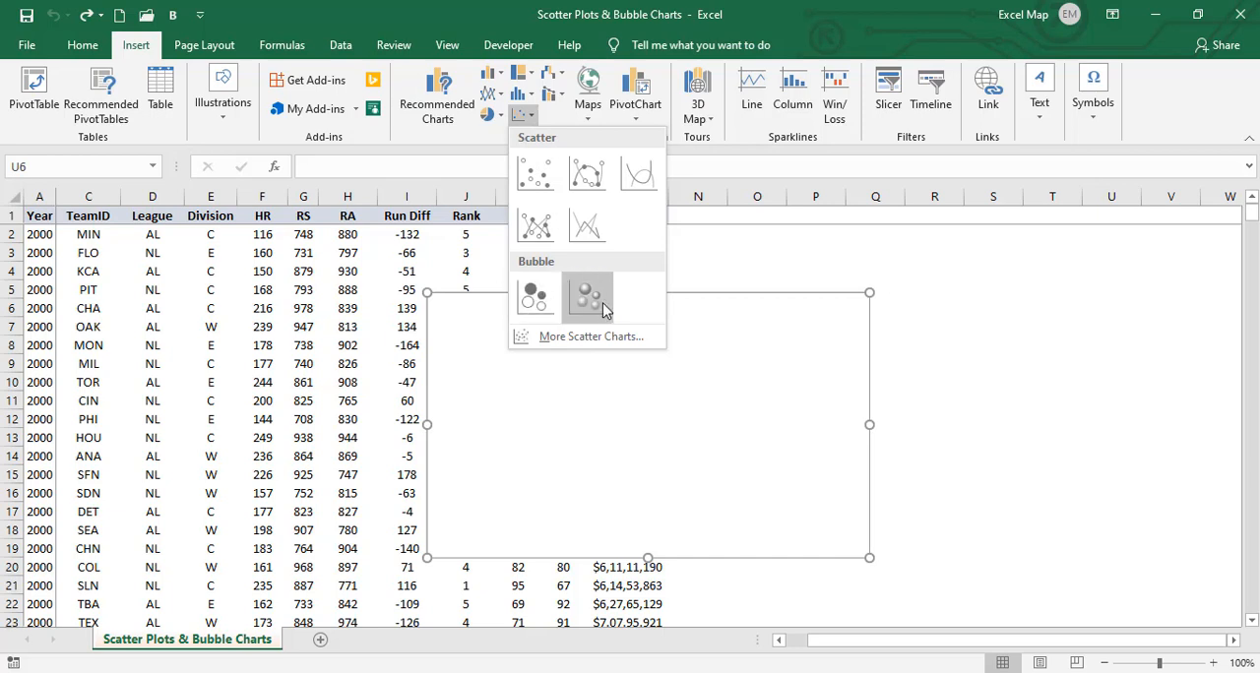
pyautogui.click(527, 309)
# - Move the empty chart beside the Salary column and enlarge it to span about columns N to Y, rows 2 to 21
pyautogui.moveTo(527, 309); pyautogui.dragTo(886, 275)
pyautogui.moveTo(1046, 644); pyautogui.dragTo(1189, 644)
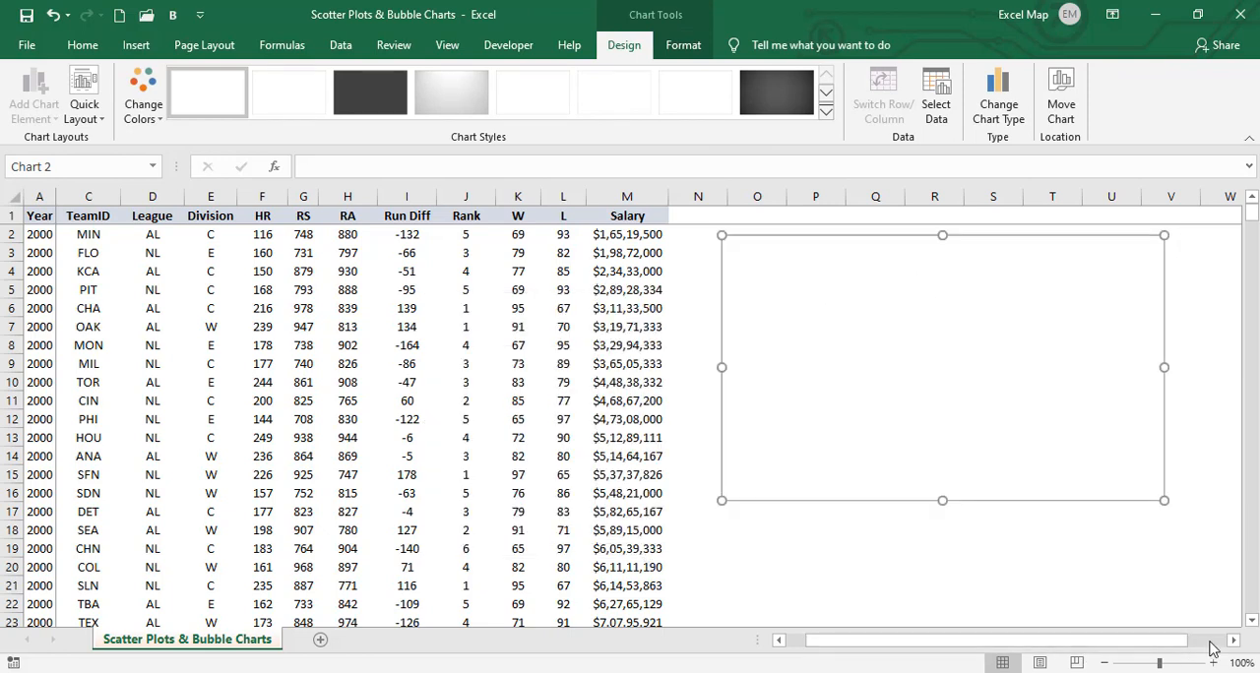
pyautogui.click(1233, 640)
pyautogui.click(1233, 640)
pyautogui.click(1233, 641)
pyautogui.moveTo(990, 504); pyautogui.dragTo(1173, 586)
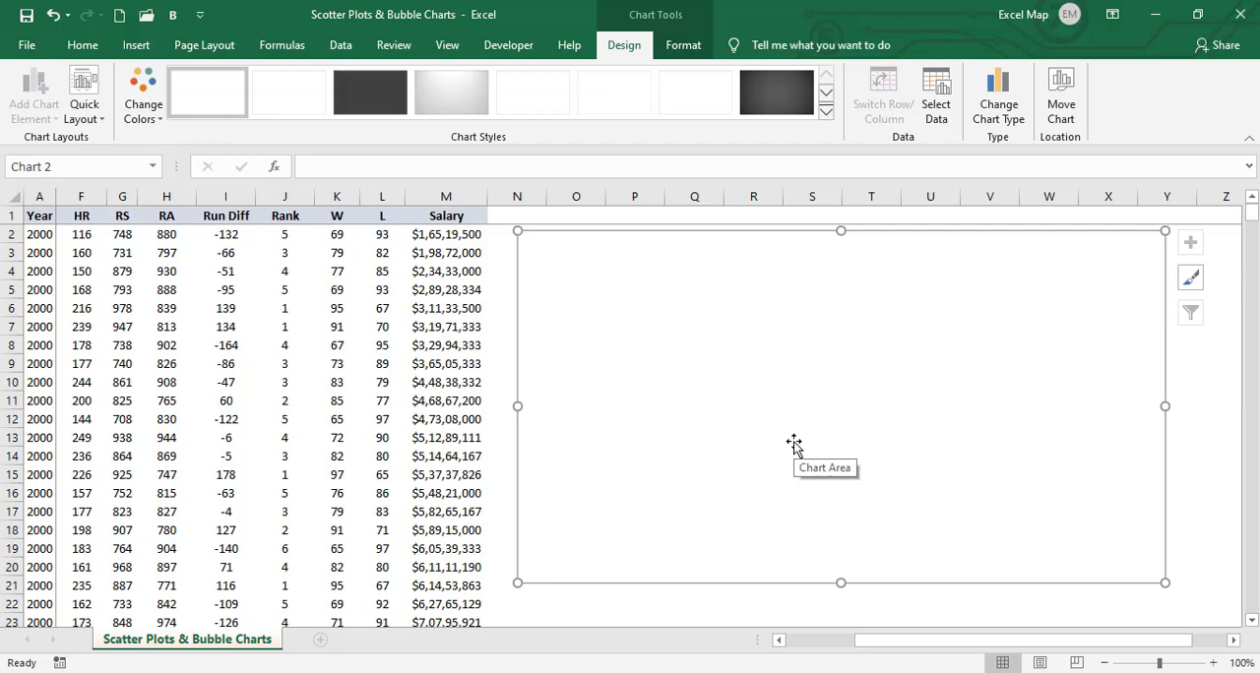
# - Add a chart data series named MLB Teams (2000) with the Run Diff values in I2:I31 as its X values
pyautogui.rightClick(778, 351)
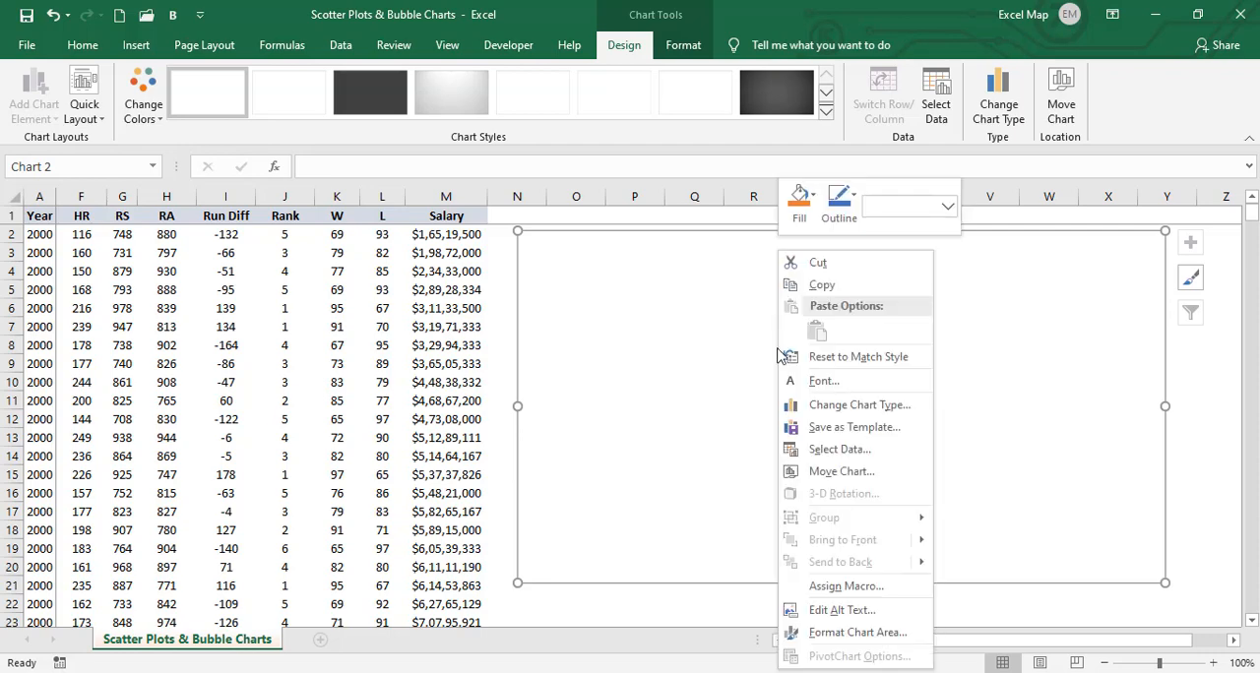
pyautogui.click(838, 454)
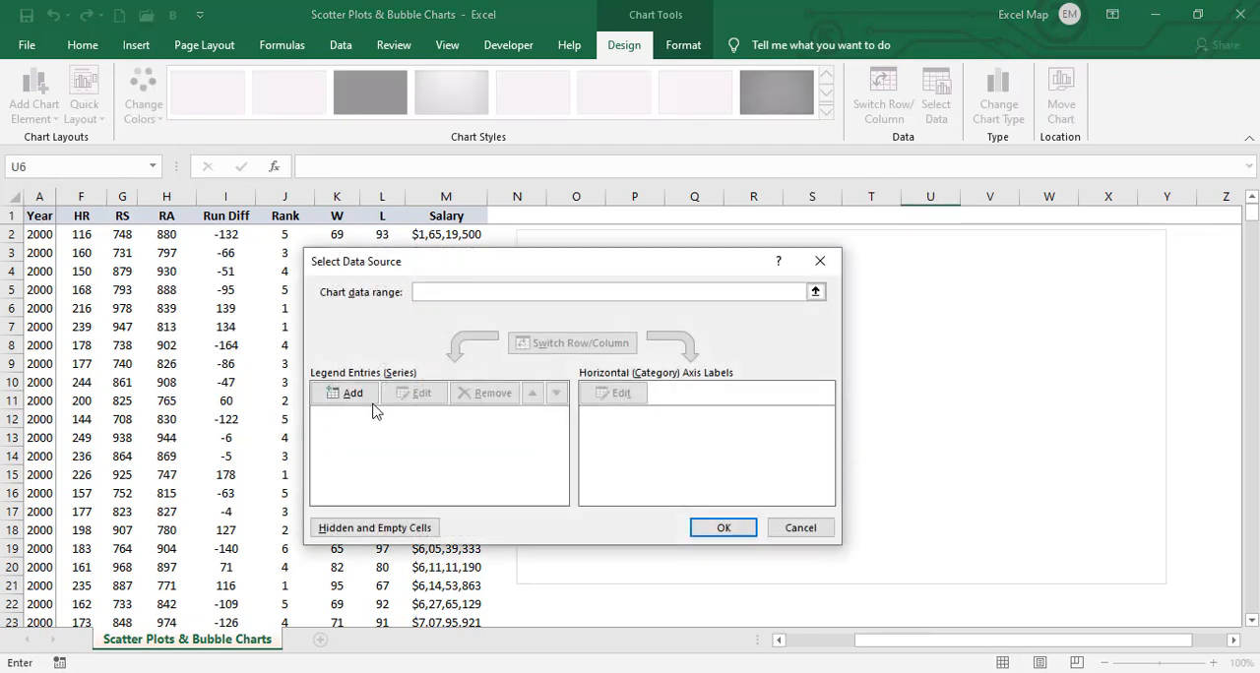
pyautogui.click(372, 408)
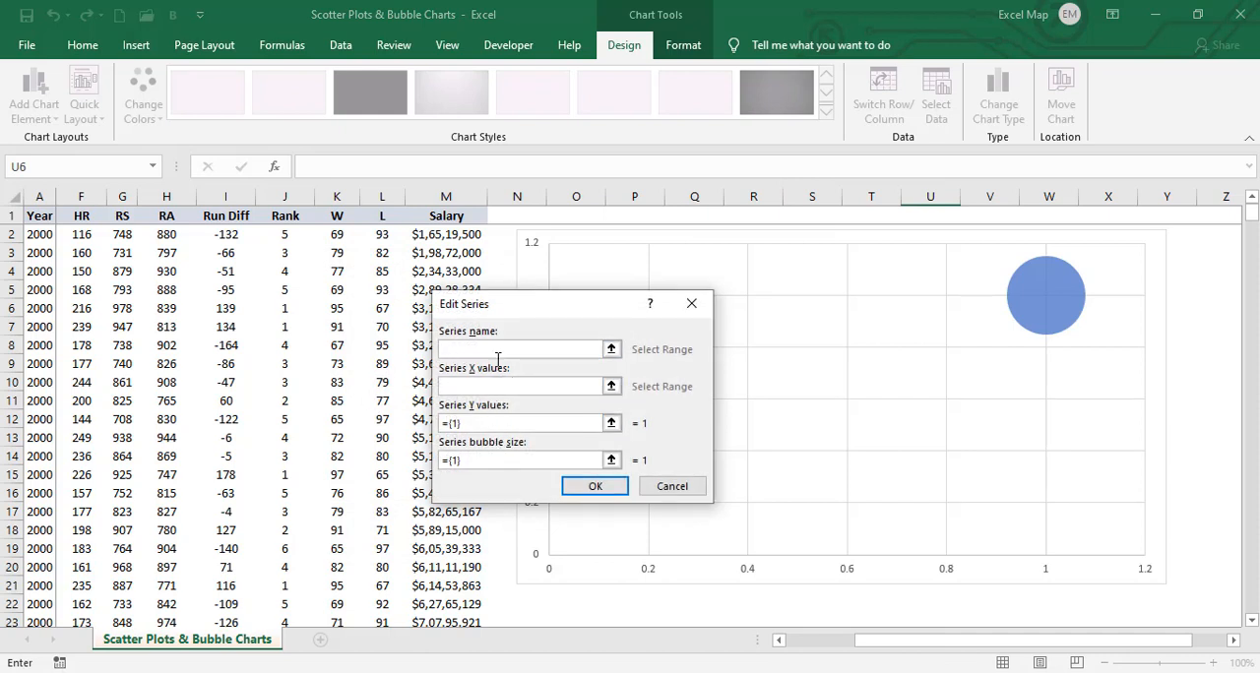
pyautogui.moveTo(523, 309); pyautogui.dragTo(698, 278)
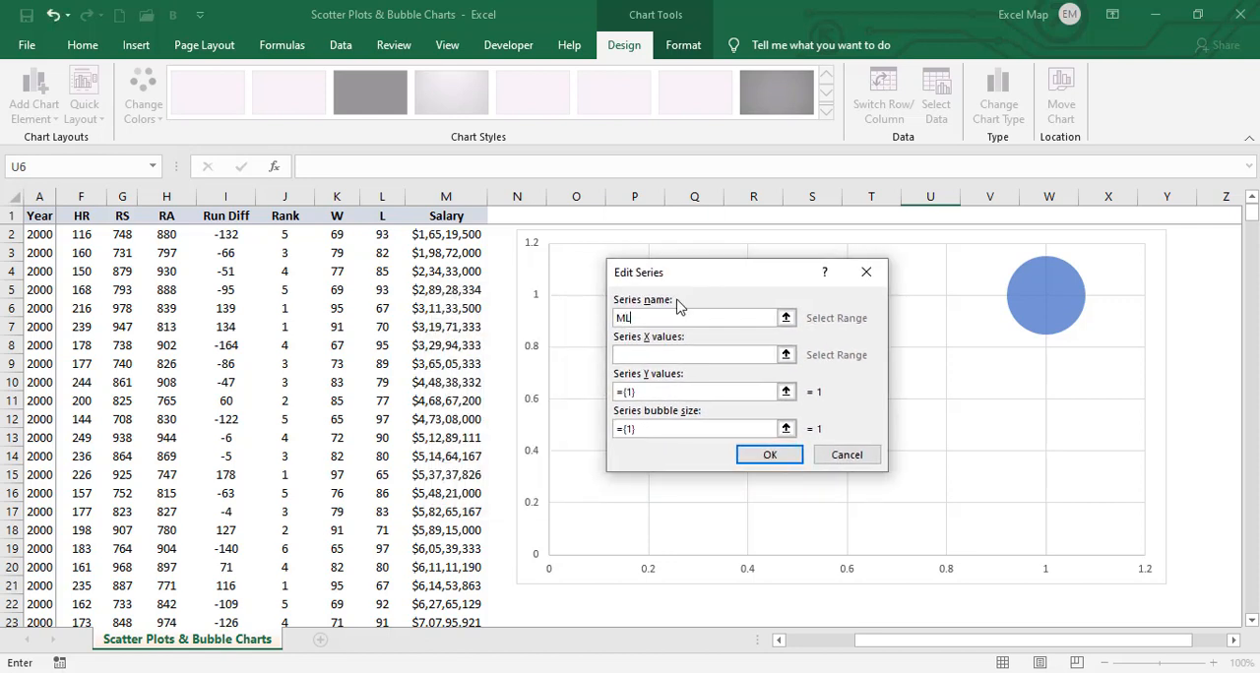
pyautogui.write('Teams (2000')
pyautogui.press('Tab')
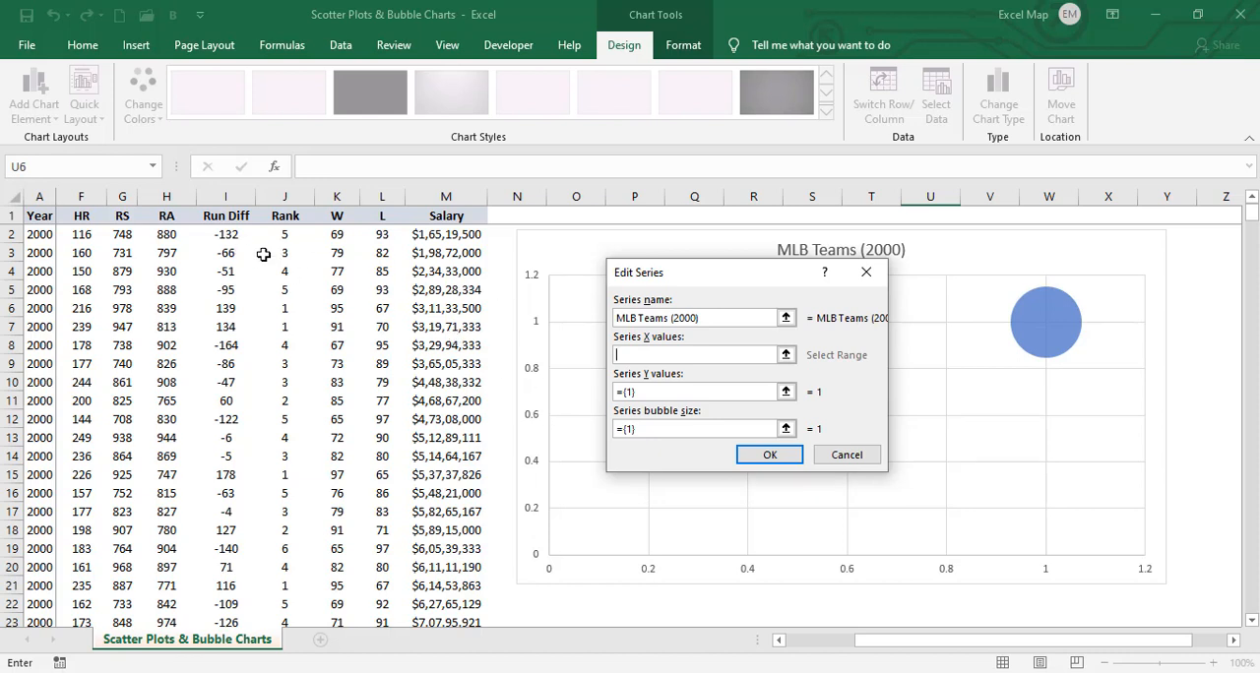
pyautogui.moveTo(227, 236)
pyautogui.mouseDown()
pyautogui.moveTo(214, 595)
pyautogui.moveTo(201, 622)
pyautogui.moveTo(200, 545)
pyautogui.mouseUp()
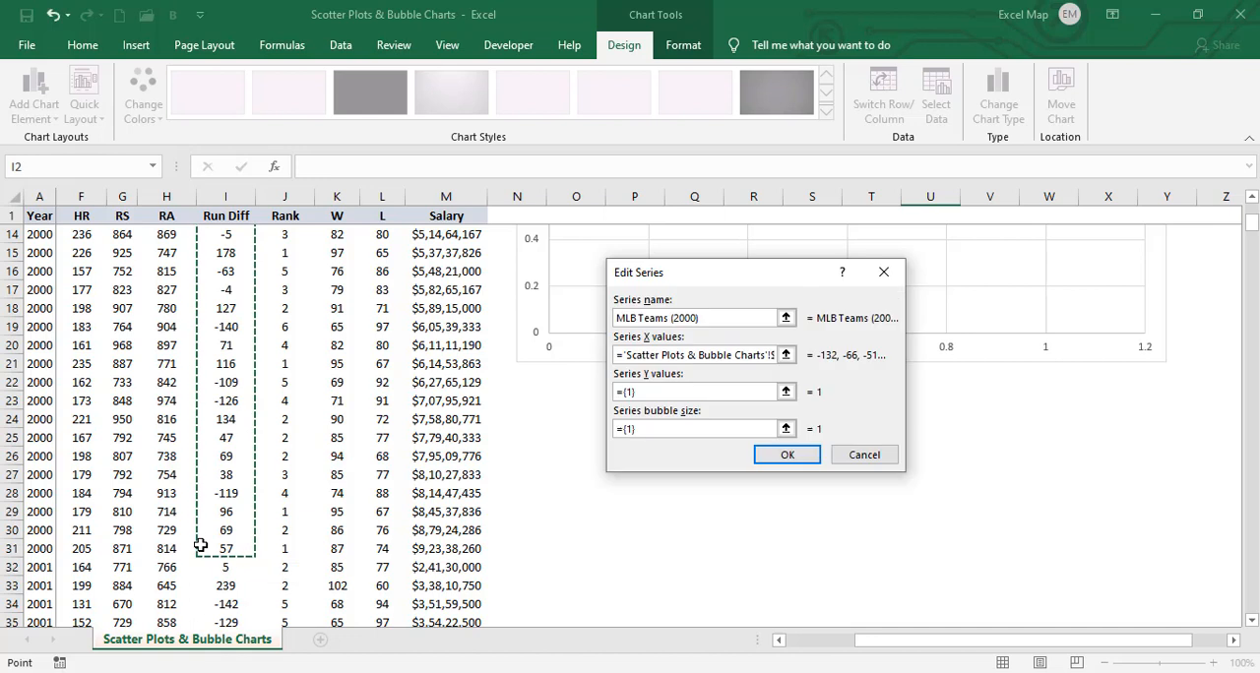
# - Set the series' Y values to the year-2000 figures under the W heading, starting at cell K2
pyautogui.click(697, 393)
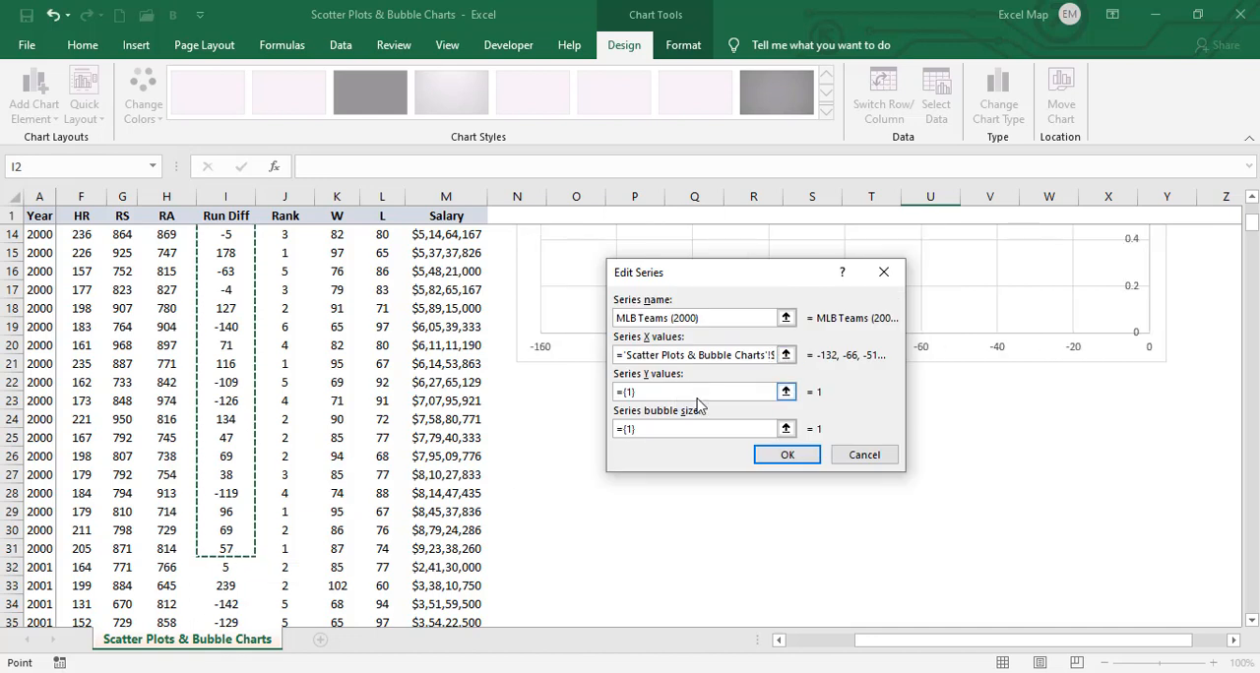
pyautogui.press('BackSpace')
pyautogui.press('BackSpace')
pyautogui.press('BackSpace')
pyautogui.press('BackSpace')
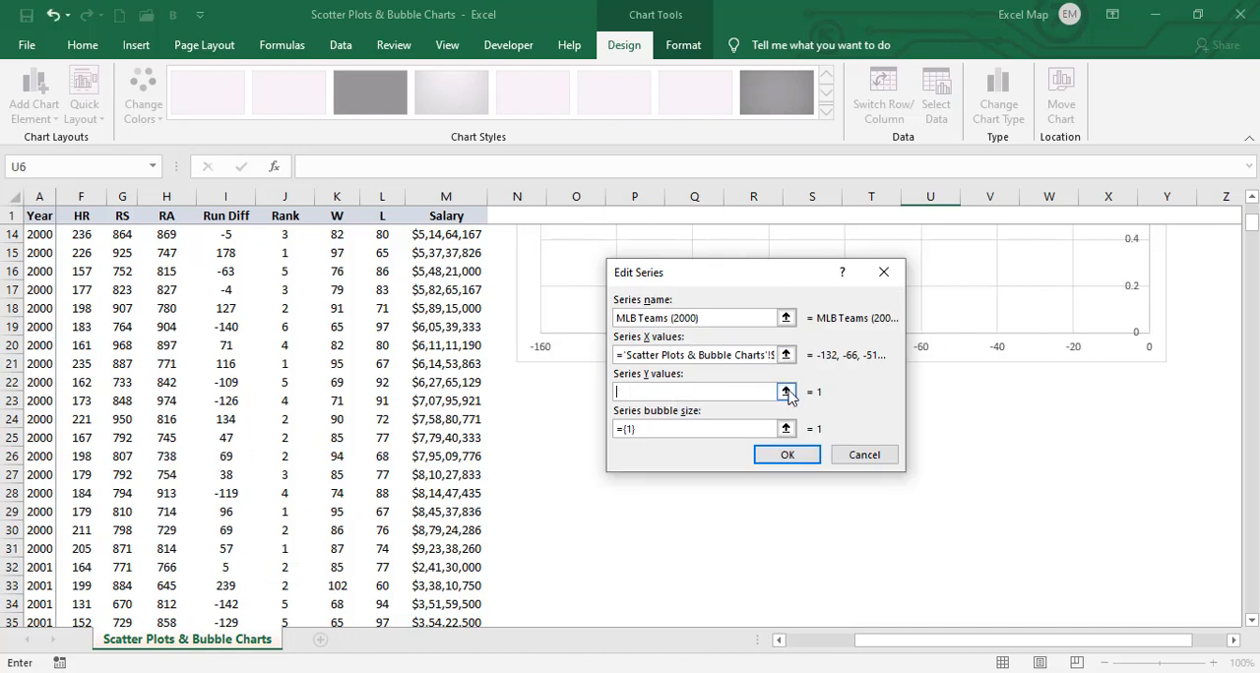
pyautogui.click(786, 391)
pyautogui.moveTo(1251, 218); pyautogui.dragTo(1252, 202)
pyautogui.moveTo(336, 234); pyautogui.dragTo(326, 603)
pyautogui.click(889, 303)
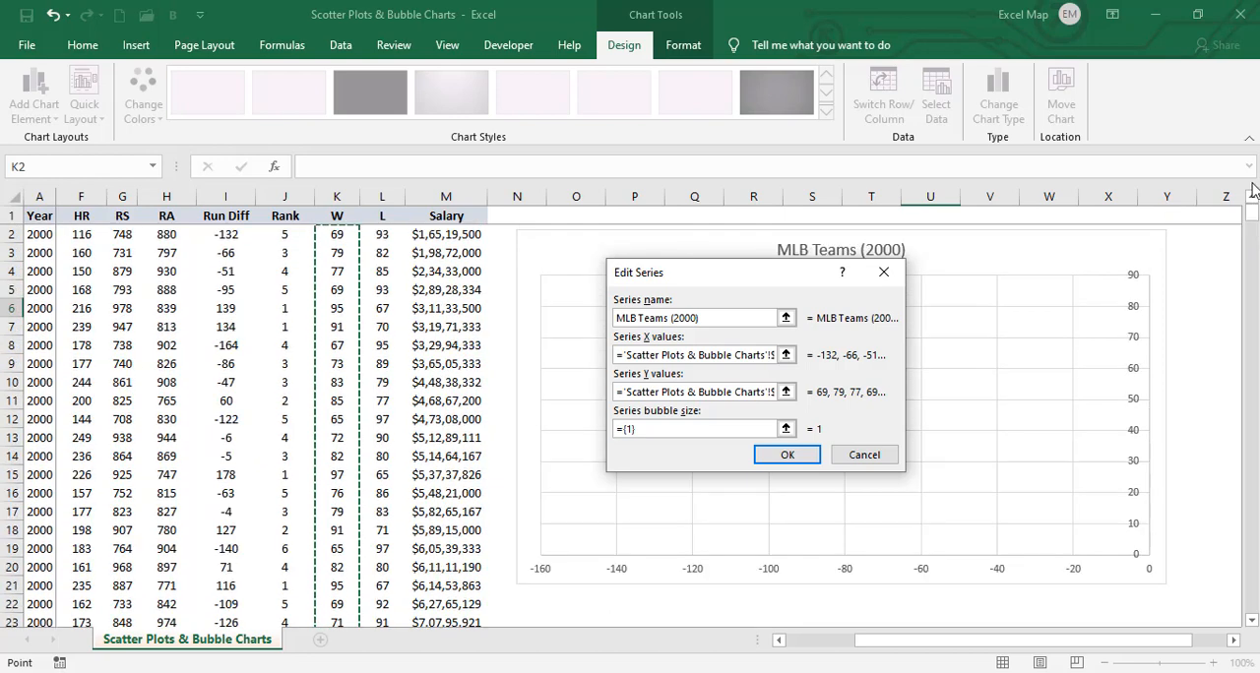
# - Set the series' bubble size to the Salary values in M2:M31 and apply the chart's data source
pyautogui.click(644, 429)
pyautogui.press('BackSpace')
pyautogui.press('BackSpace')
pyautogui.press('BackSpace')
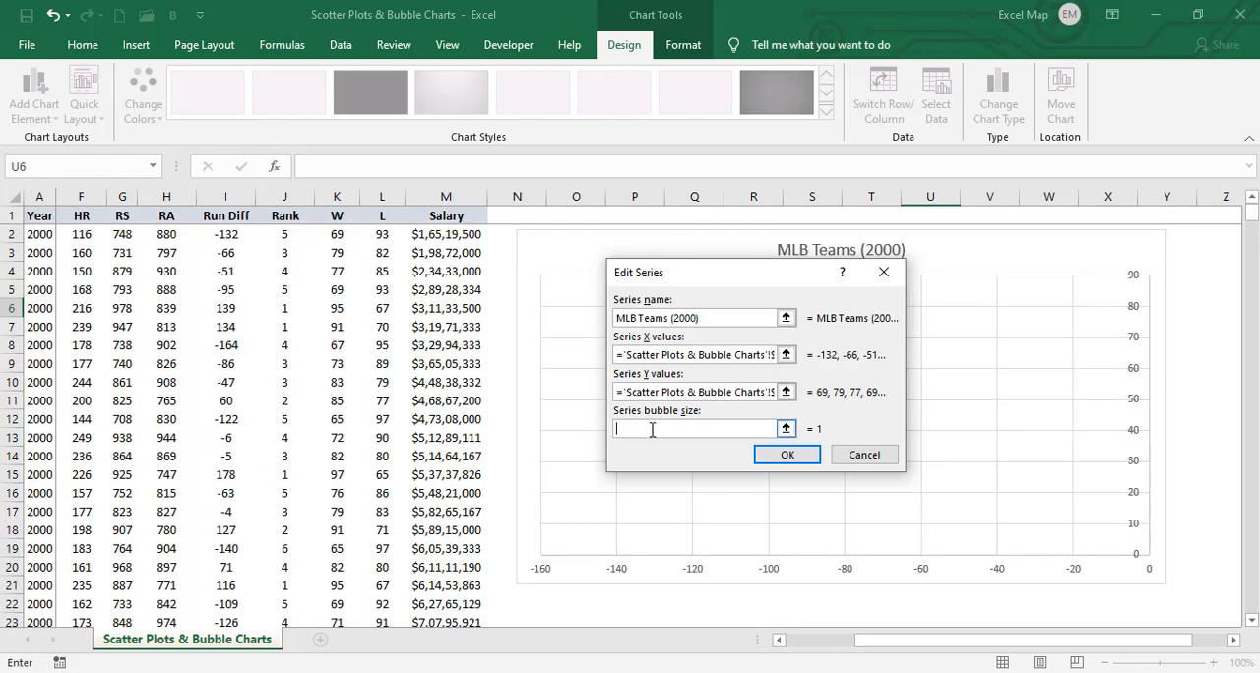
pyautogui.moveTo(462, 234); pyautogui.dragTo(458, 308)
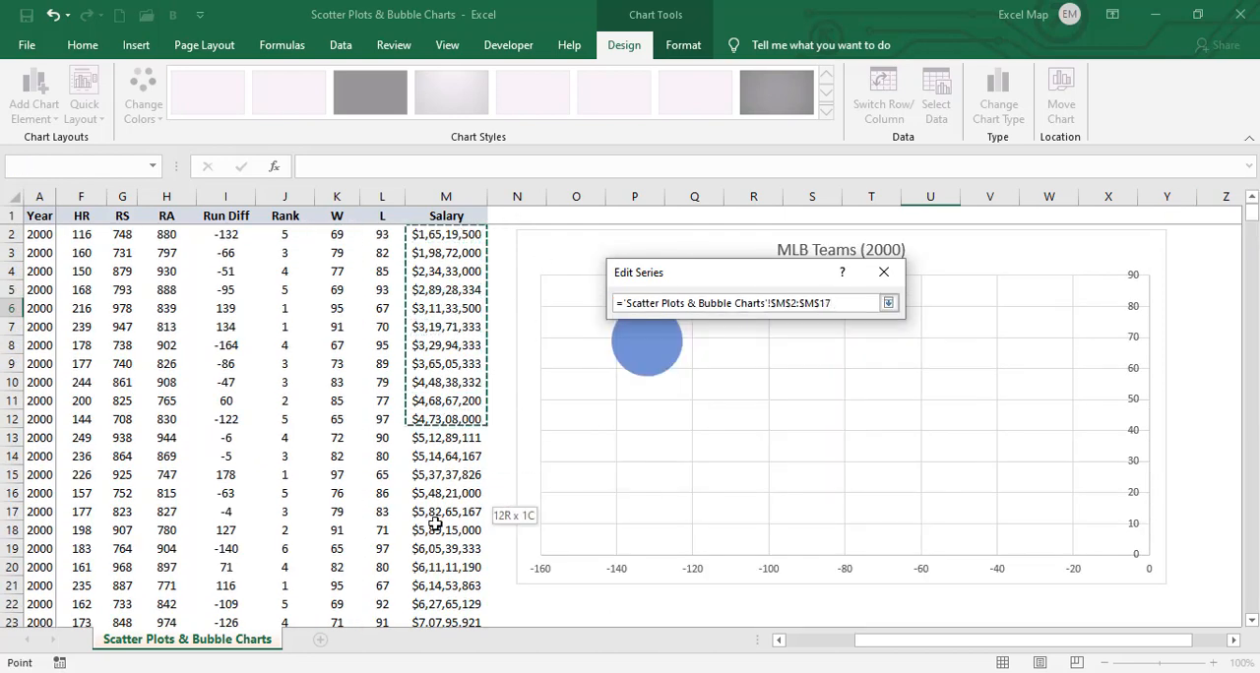
pyautogui.moveTo(413, 597); pyautogui.dragTo(429, 570)
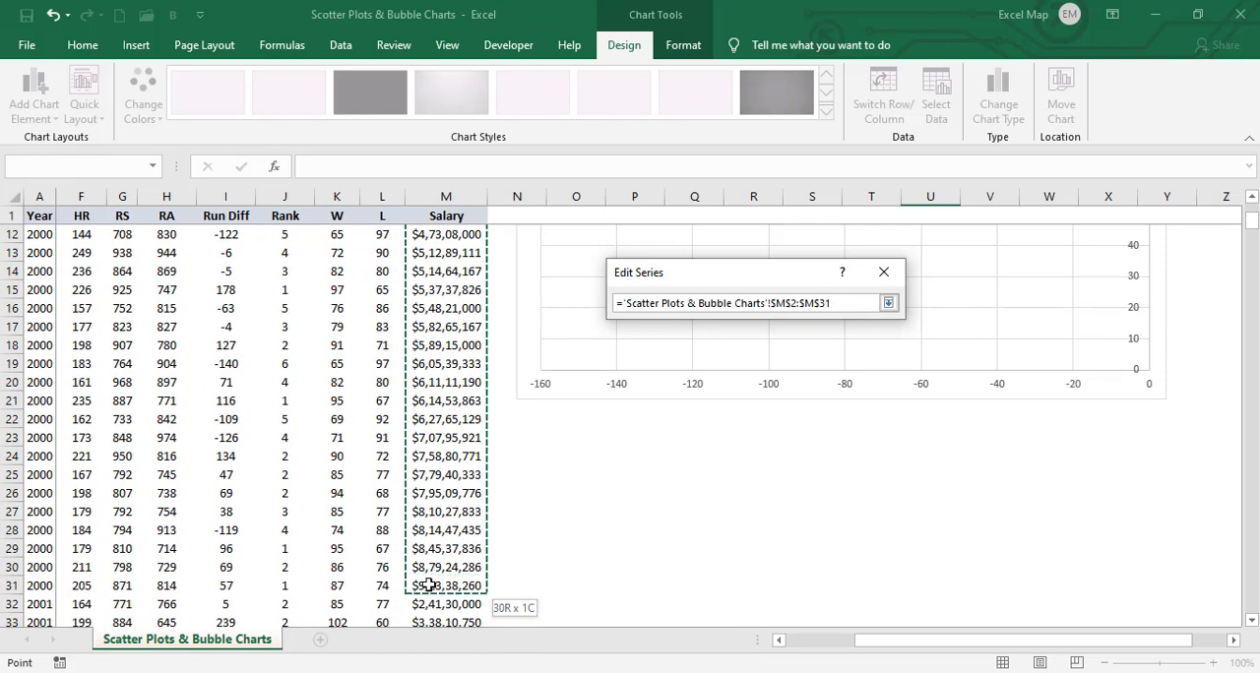
pyautogui.moveTo(429, 586); pyautogui.dragTo(429, 586)
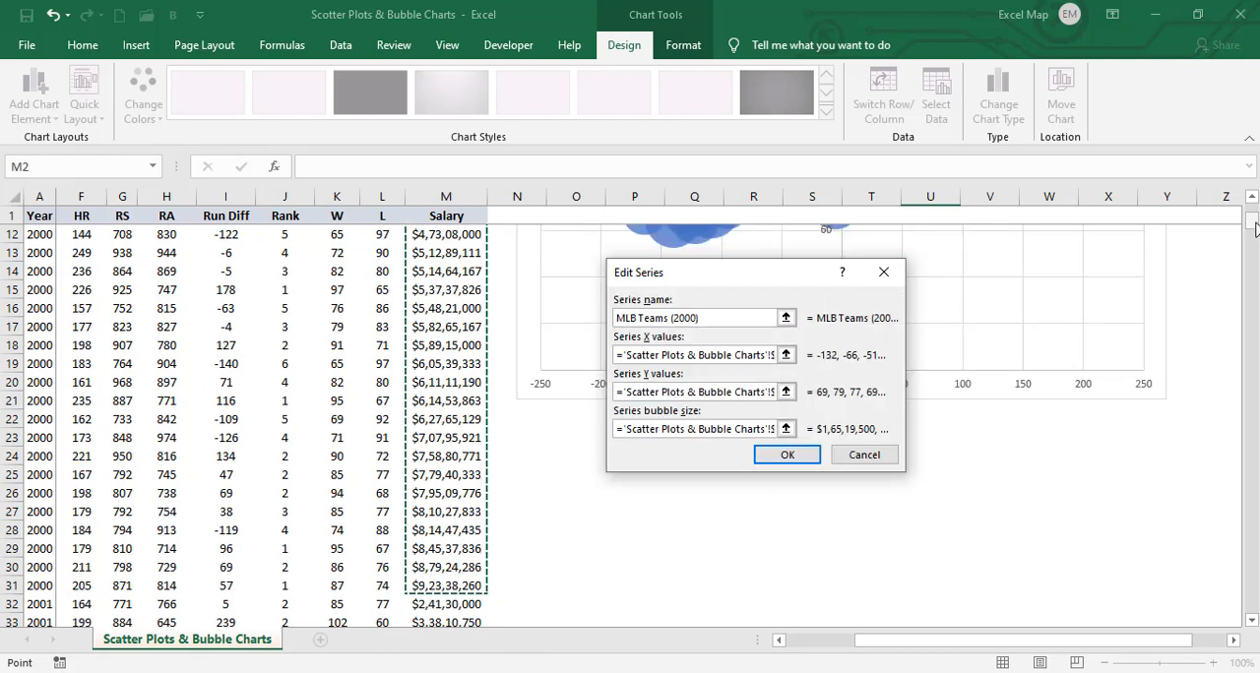
pyautogui.scroll(4, 1254, 228)
pyautogui.click(660, 318)
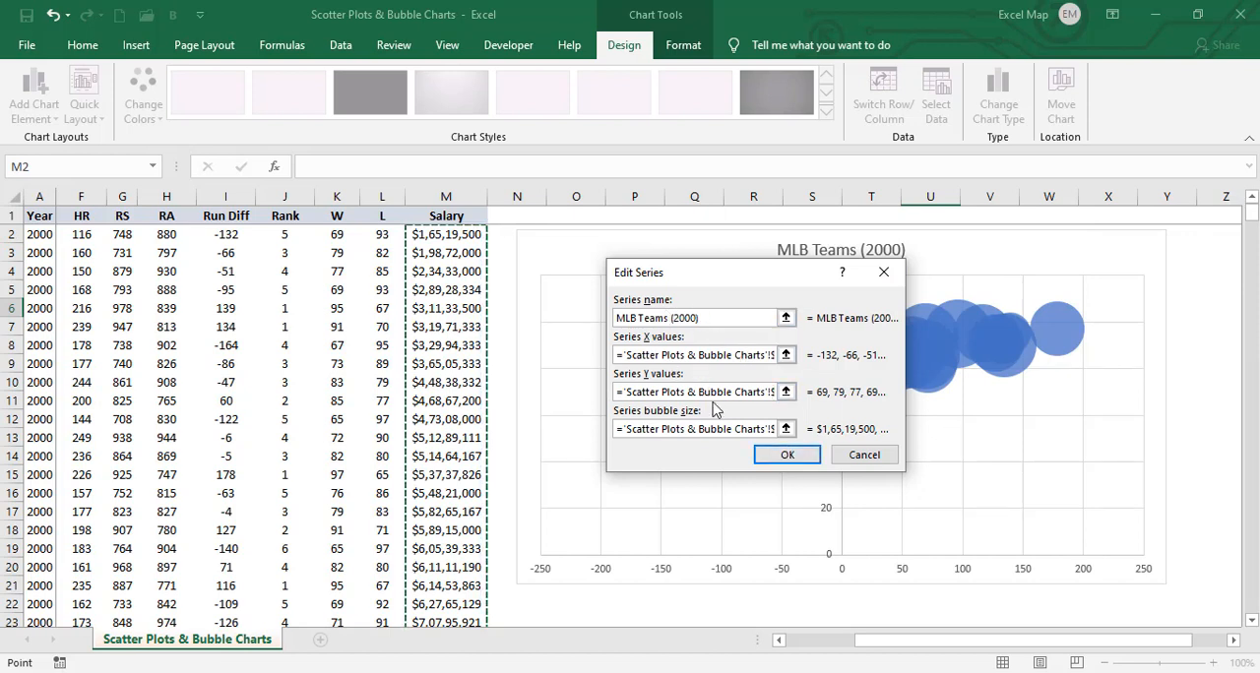
pyautogui.click(770, 464)
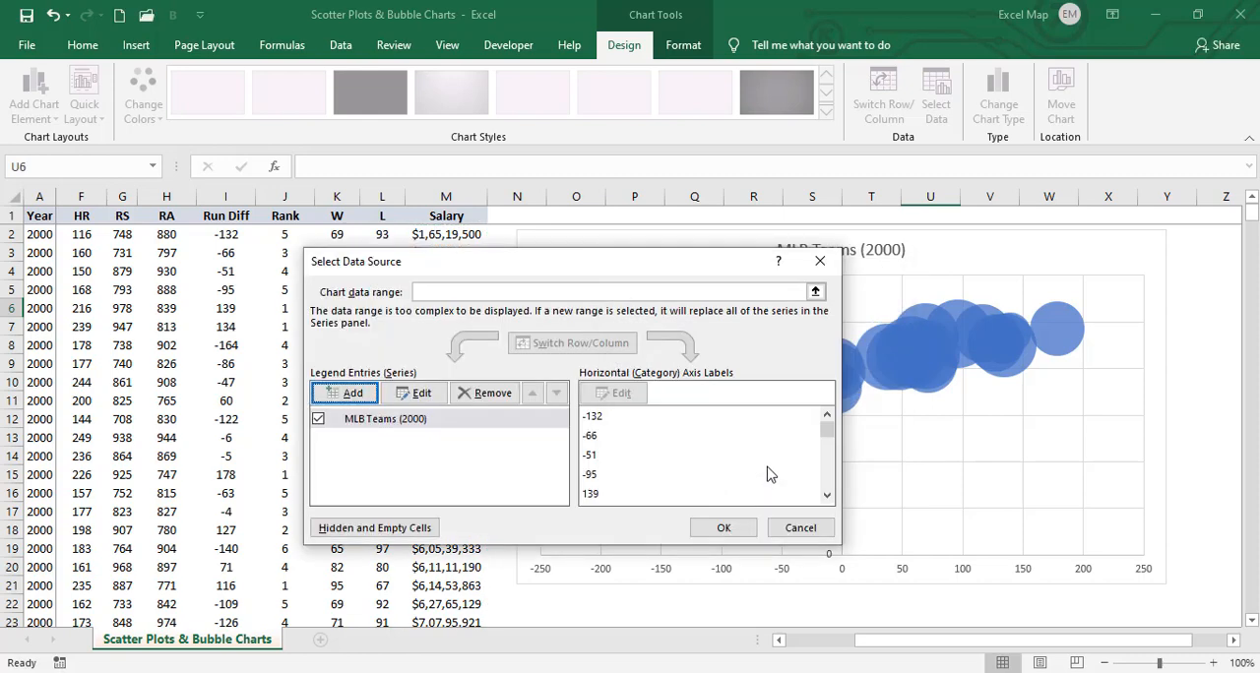
pyautogui.click(724, 532)
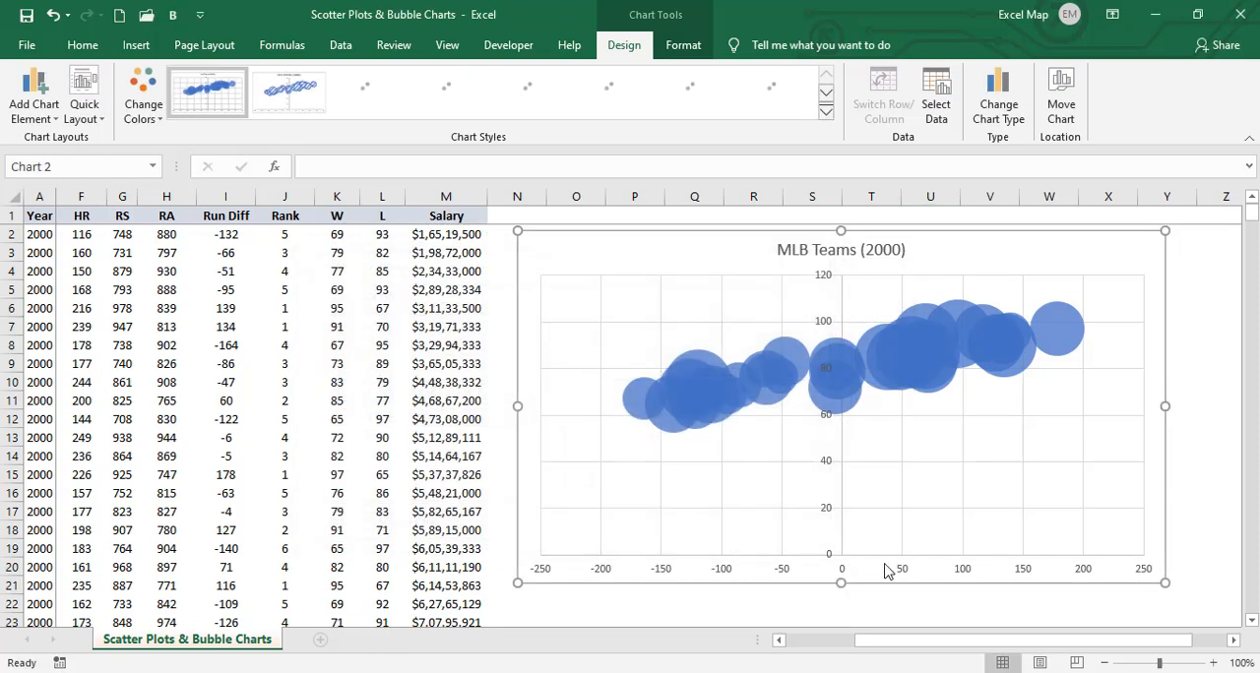
# - Set the minimum bound of the chart's horizontal axis to -200
pyautogui.moveTo(893, 641); pyautogui.dragTo(974, 645)
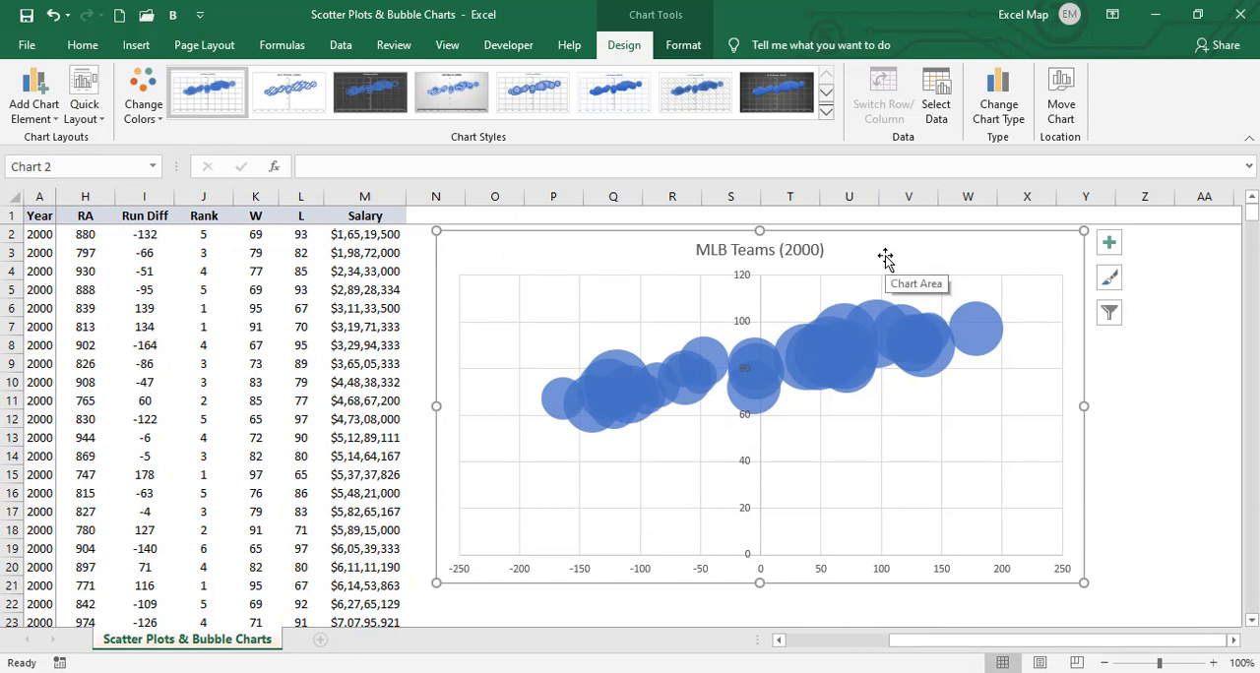
pyautogui.click(711, 575)
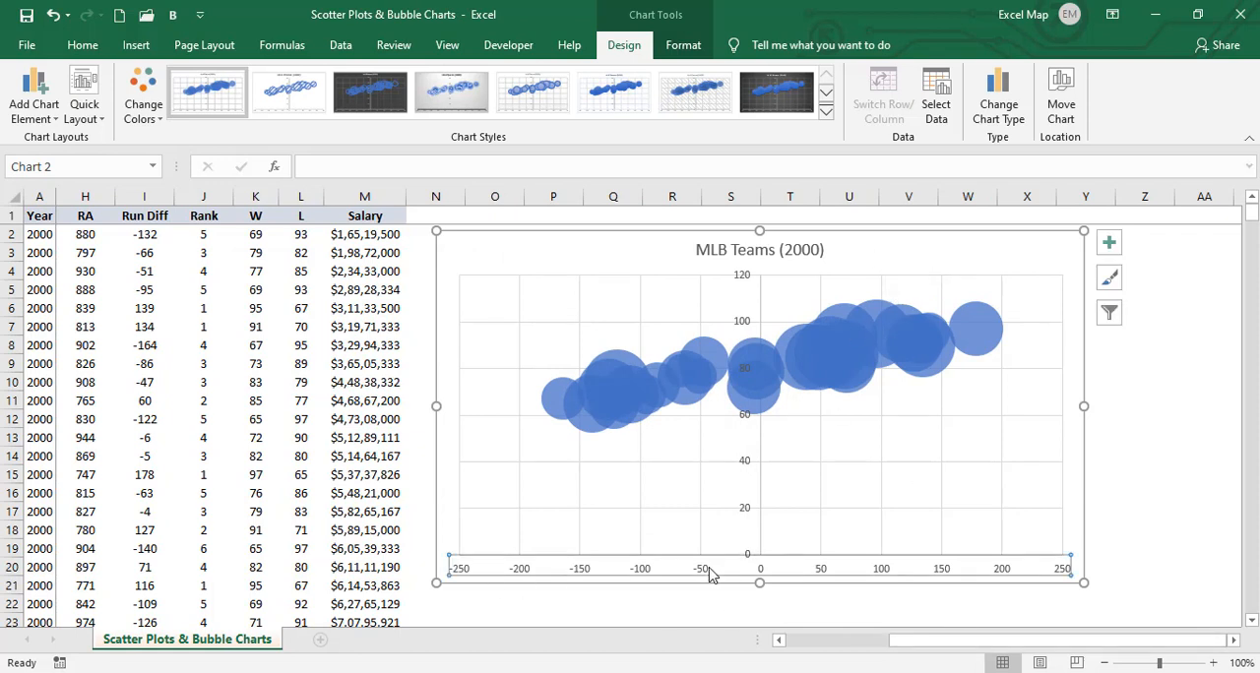
pyautogui.rightClick(710, 576)
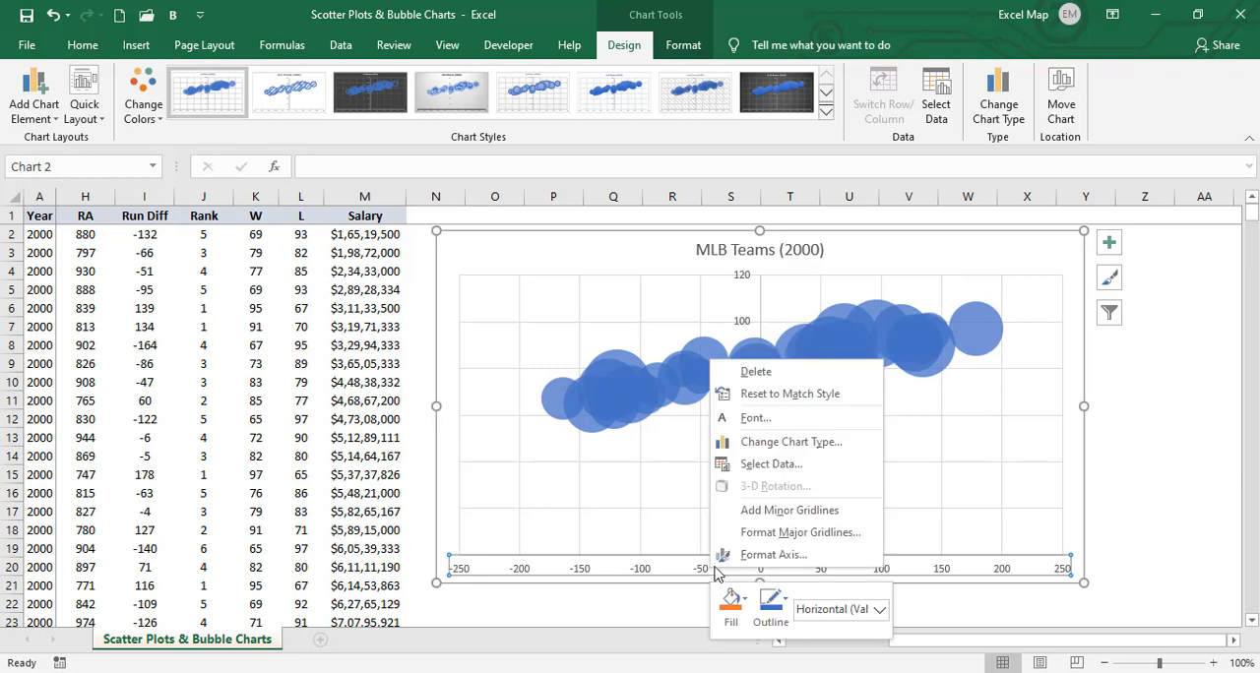
pyautogui.click(748, 558)
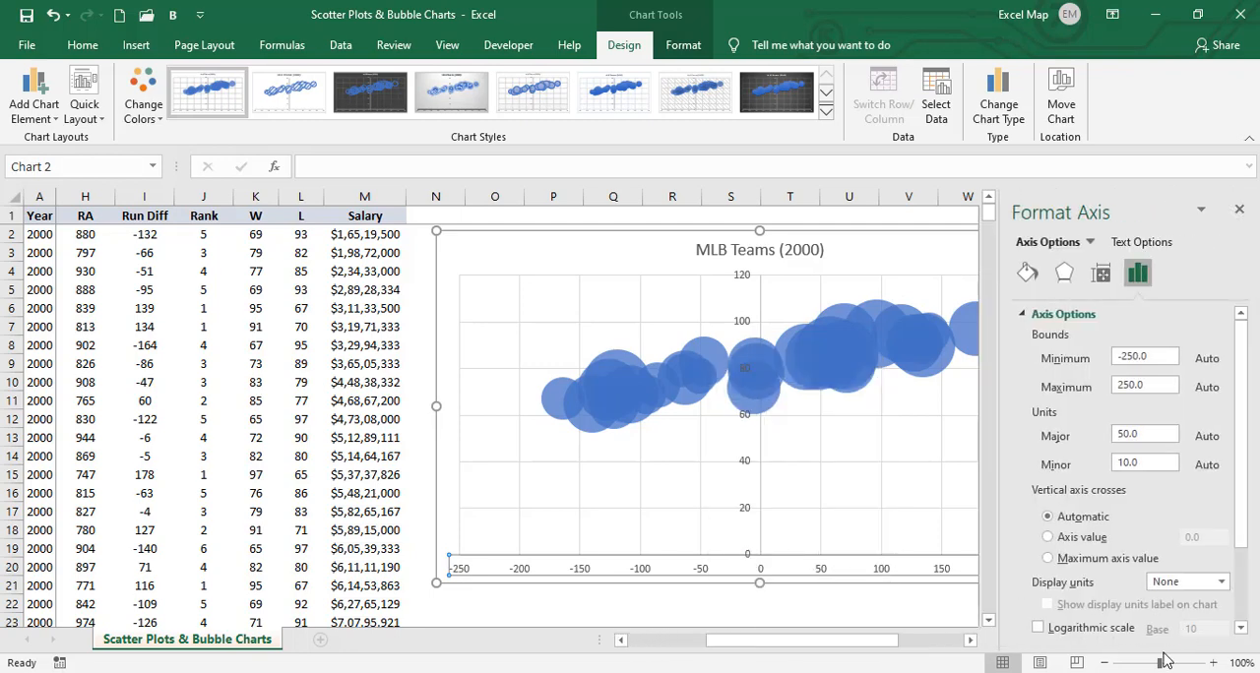
pyautogui.moveTo(897, 643); pyautogui.dragTo(941, 639)
pyautogui.click(1155, 351)
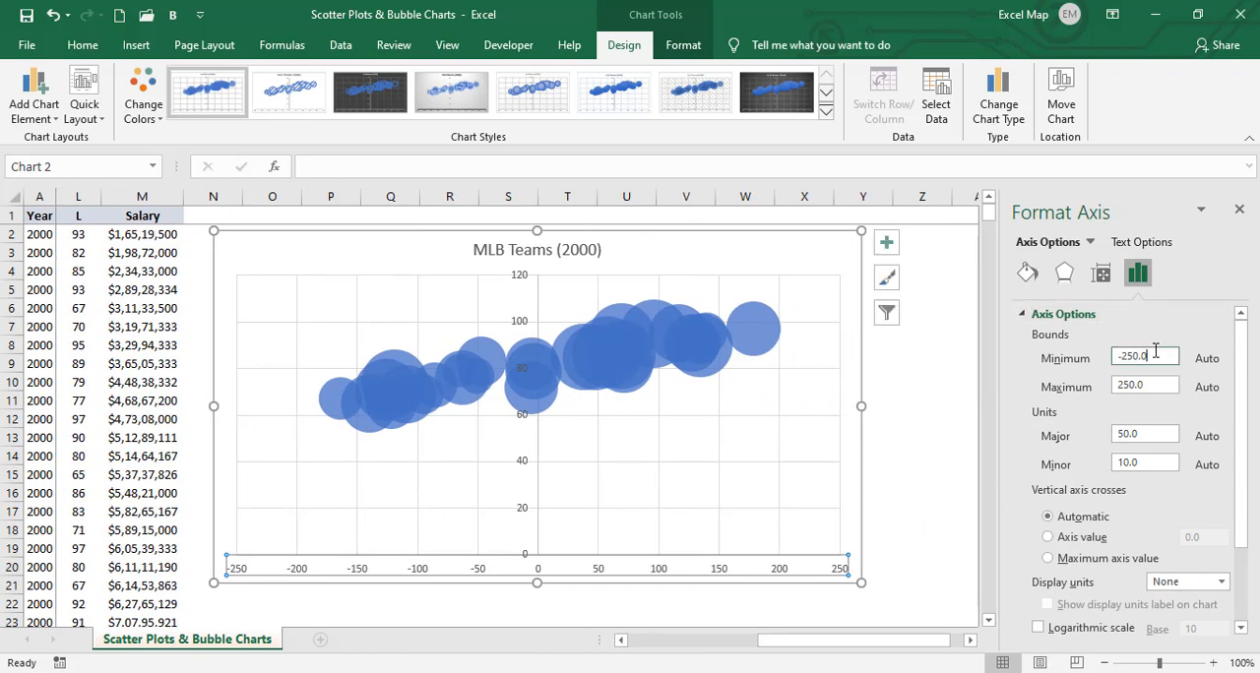
pyautogui.write('0')
pyautogui.press('Return')
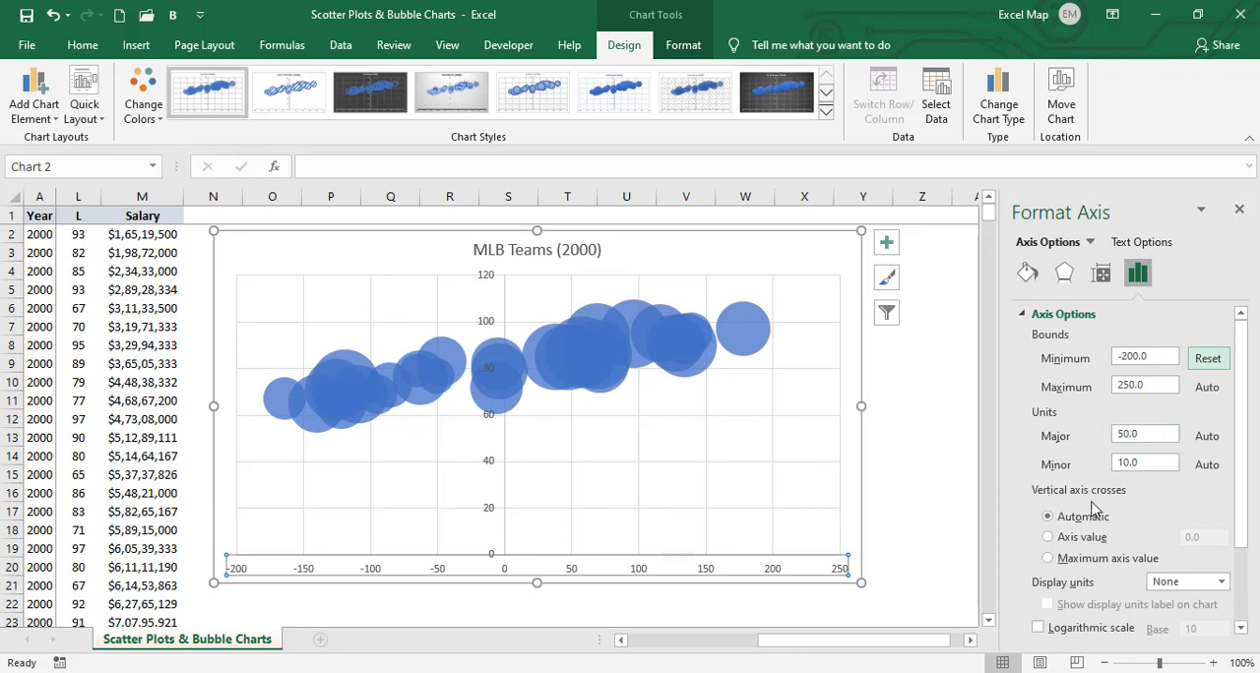
# - Make the vertical axis cross the horizontal axis at axis value -200
pyautogui.click(1059, 541)
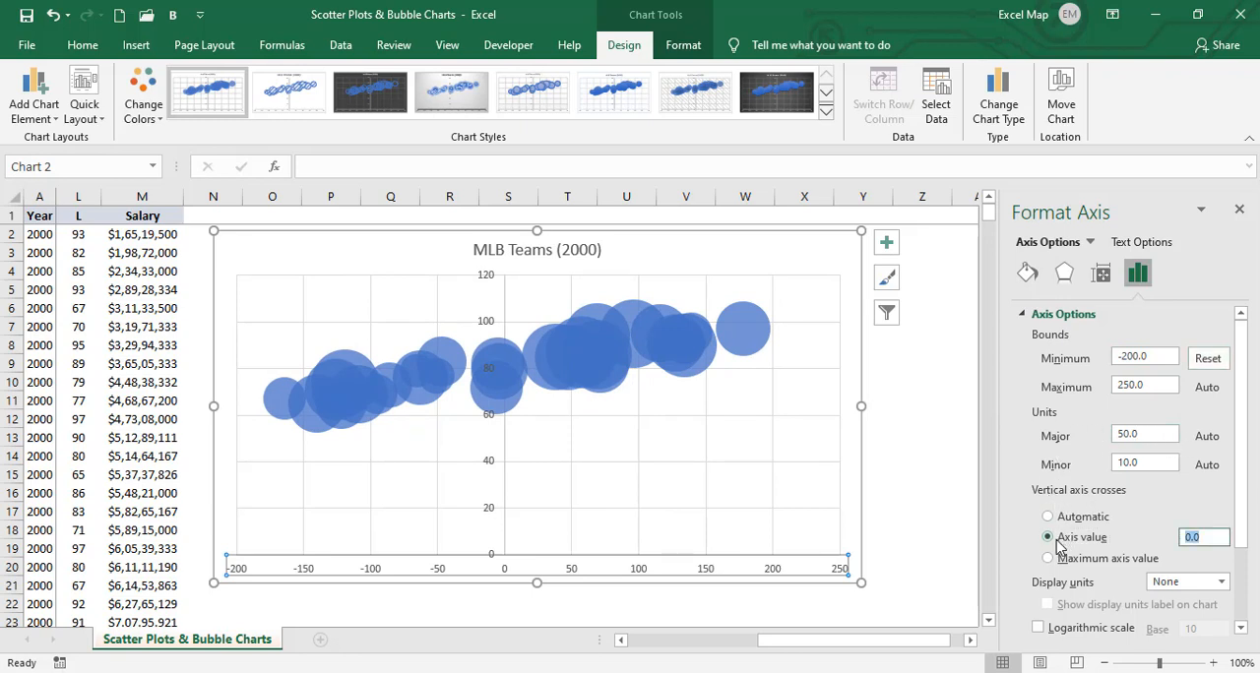
pyautogui.write('-200')
pyautogui.press('Return')
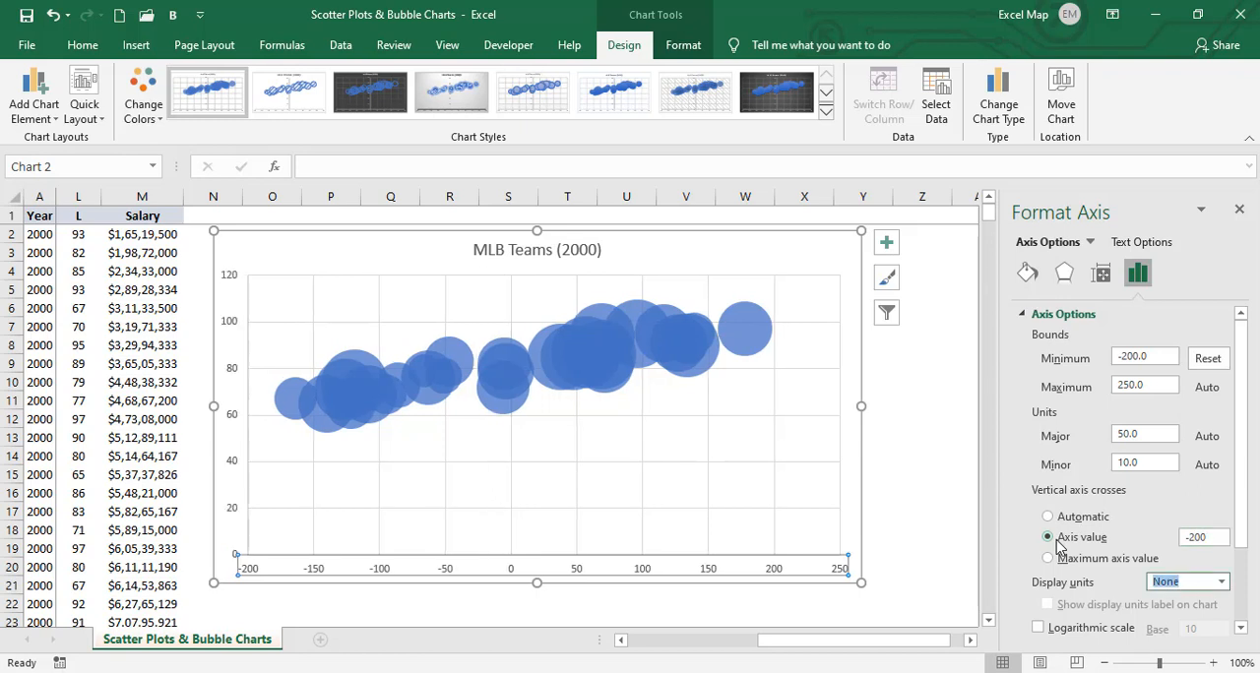
# - Set the minimum bound of the chart's vertical axis to 40 and close the axis formatting options
pyautogui.click(235, 418)
pyautogui.rightClick(223, 479)
pyautogui.press('Escape')
pyautogui.click(235, 474)
pyautogui.rightClick(235, 474)
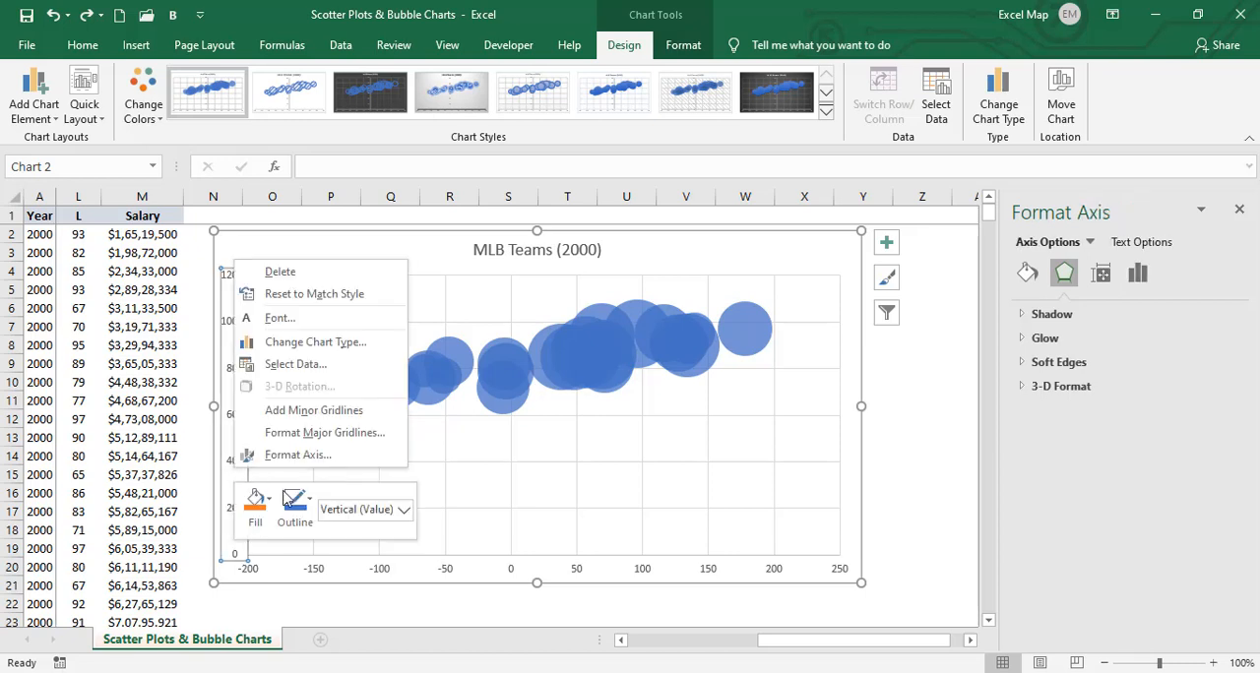
pyautogui.click(302, 455)
pyautogui.click(1118, 356)
pyautogui.write('40')
pyautogui.press('Return')
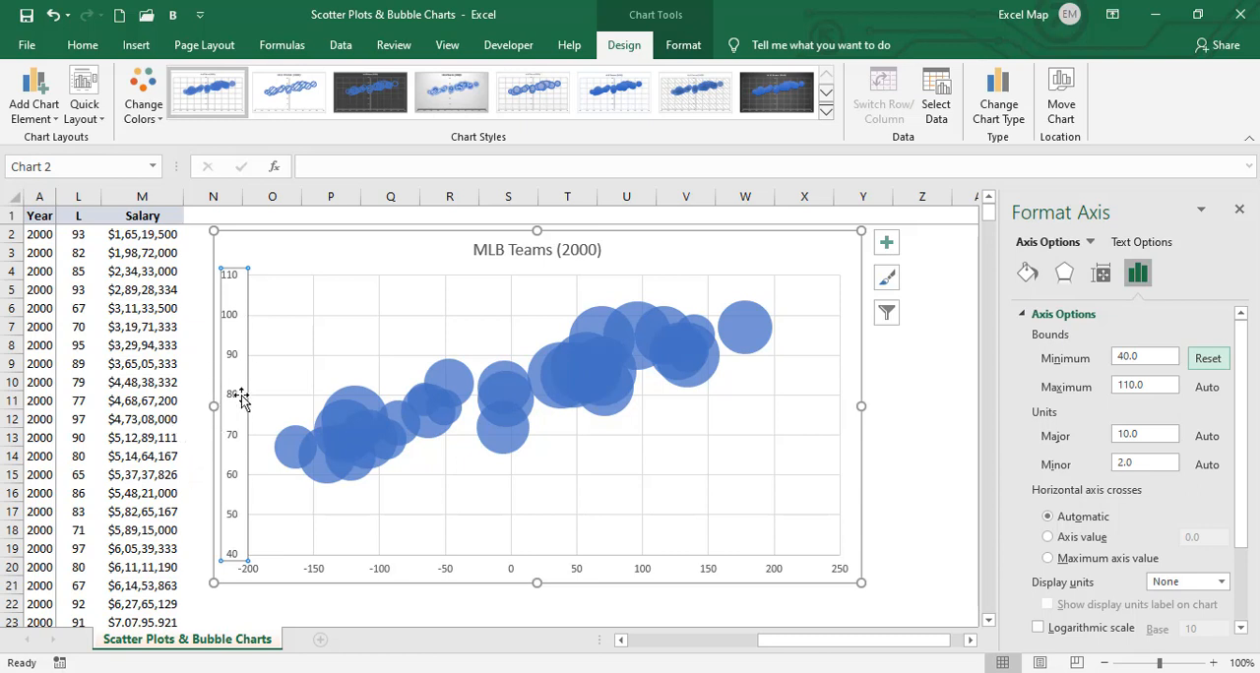
pyautogui.click(1238, 209)
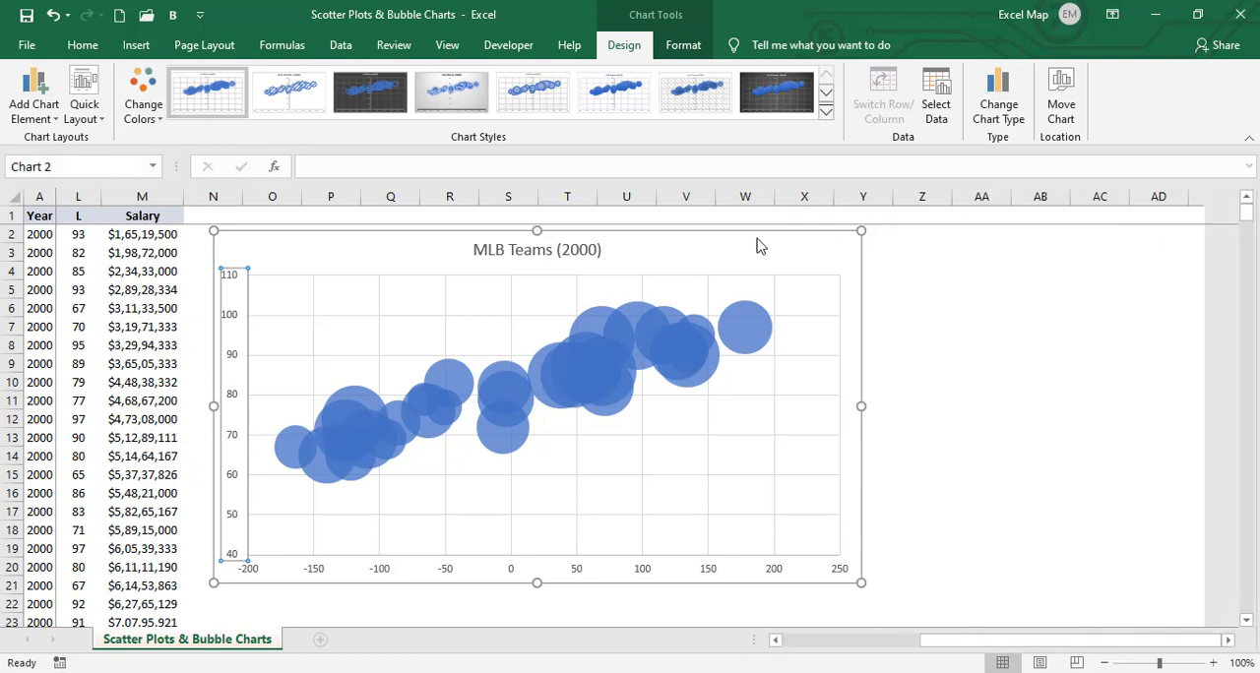
# - Add a title reading "Wins" to the chart's vertical axis
pyautogui.click(707, 247)
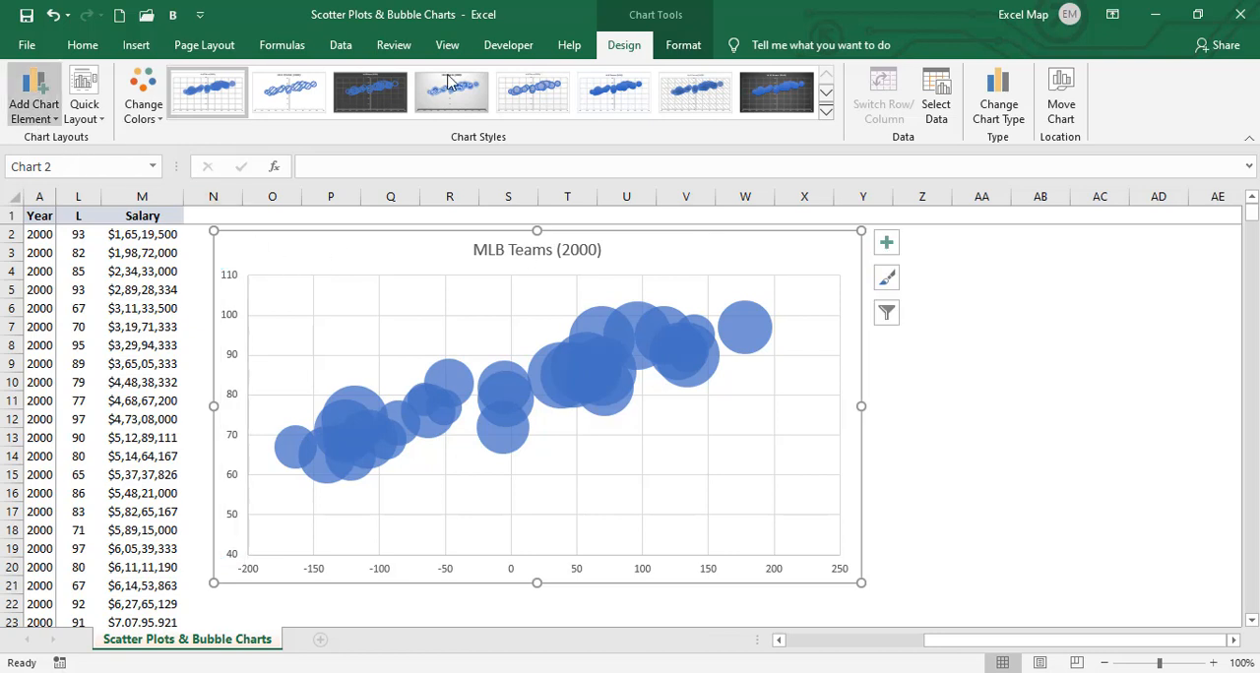
pyautogui.click(51, 115)
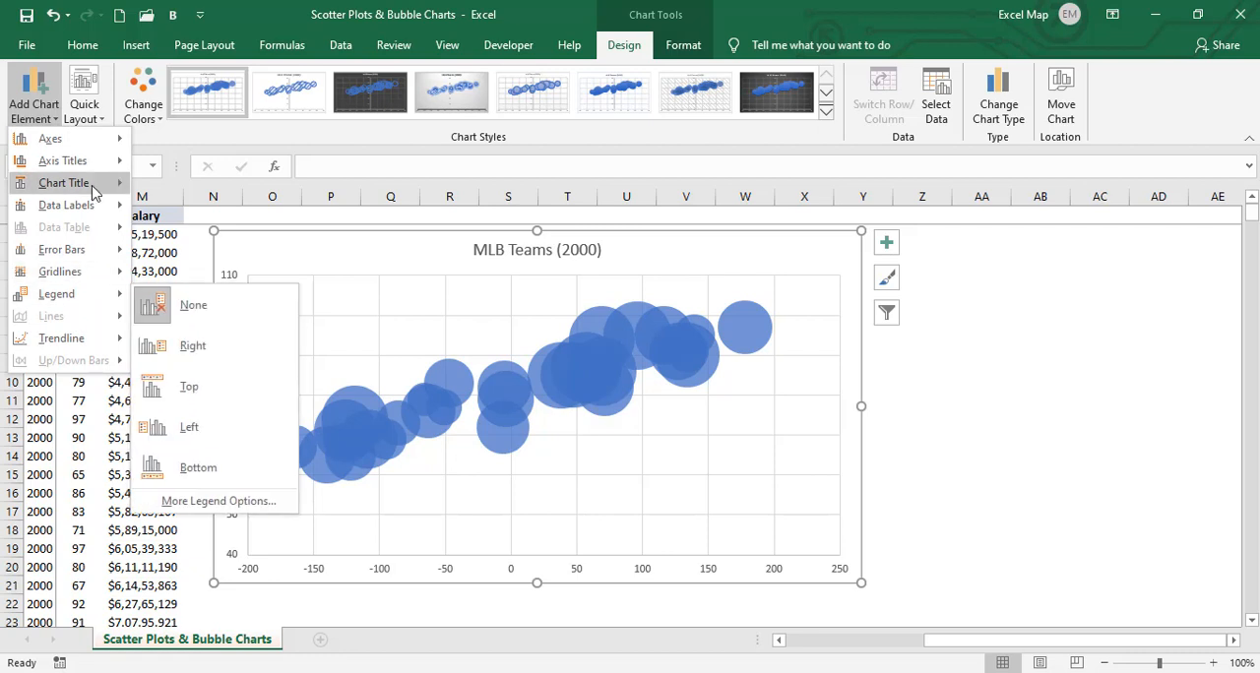
pyautogui.moveTo(94, 171)
pyautogui.click(211, 212)
pyautogui.moveTo(236, 433); pyautogui.dragTo(235, 390)
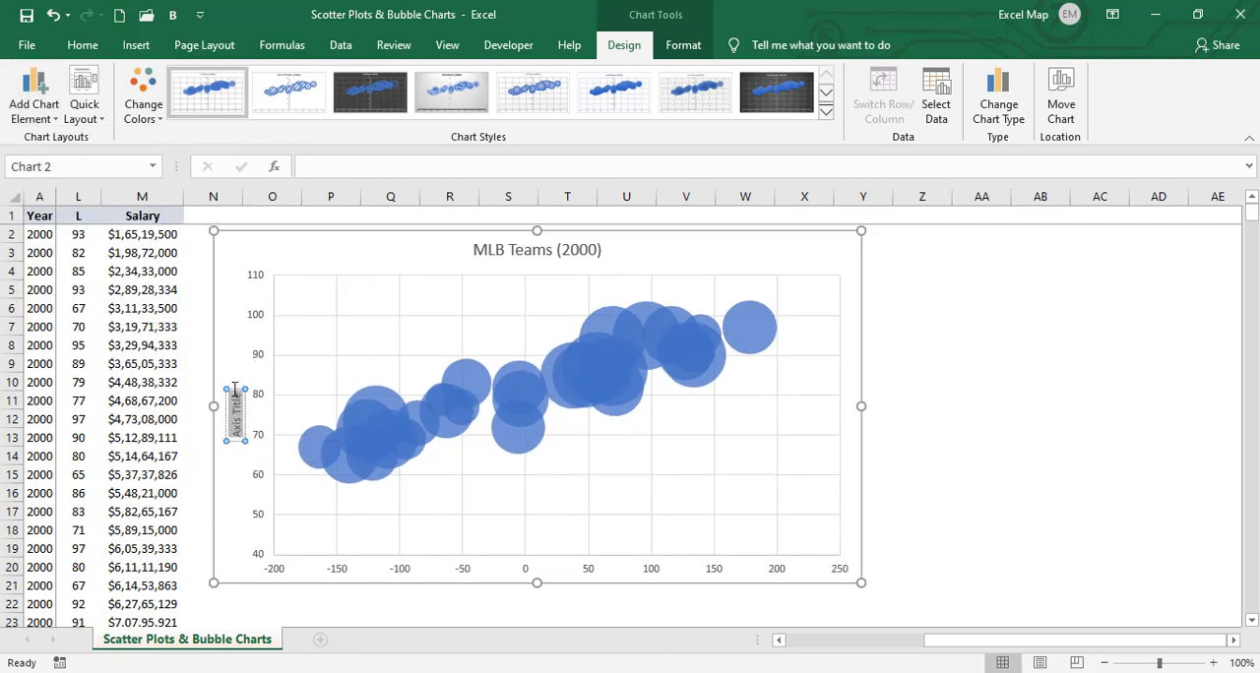
pyautogui.press('Delete')
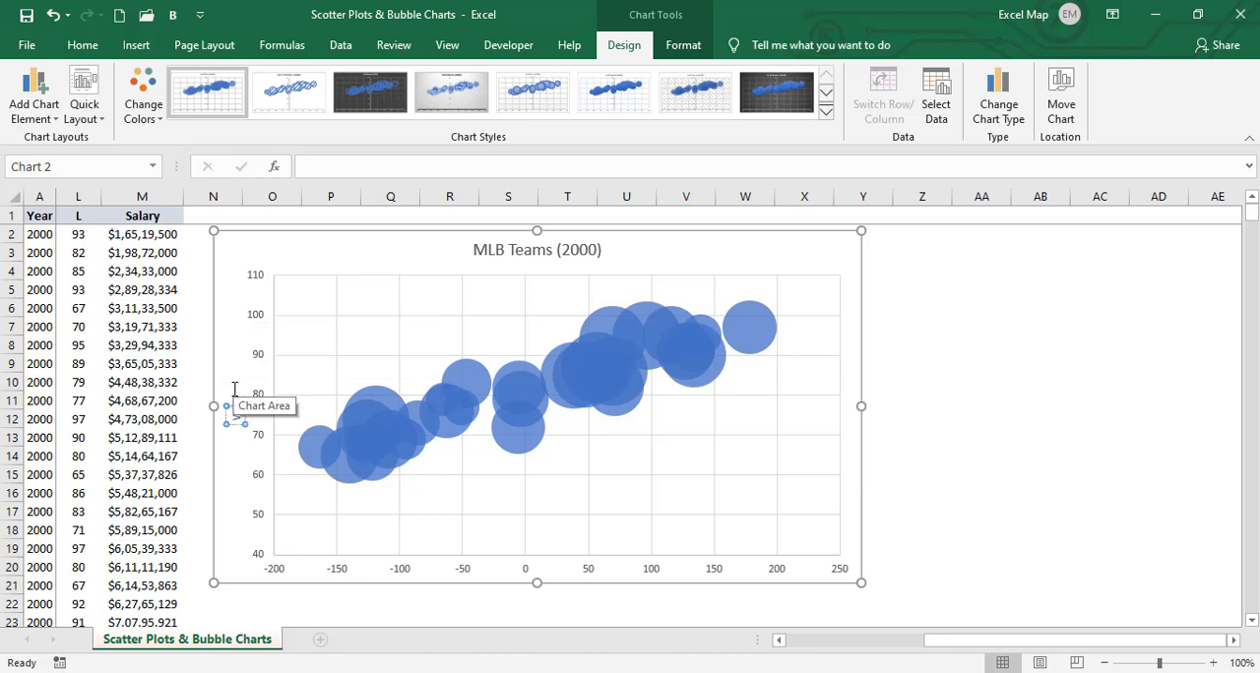
pyautogui.write('Wins')
pyautogui.click(245, 547)
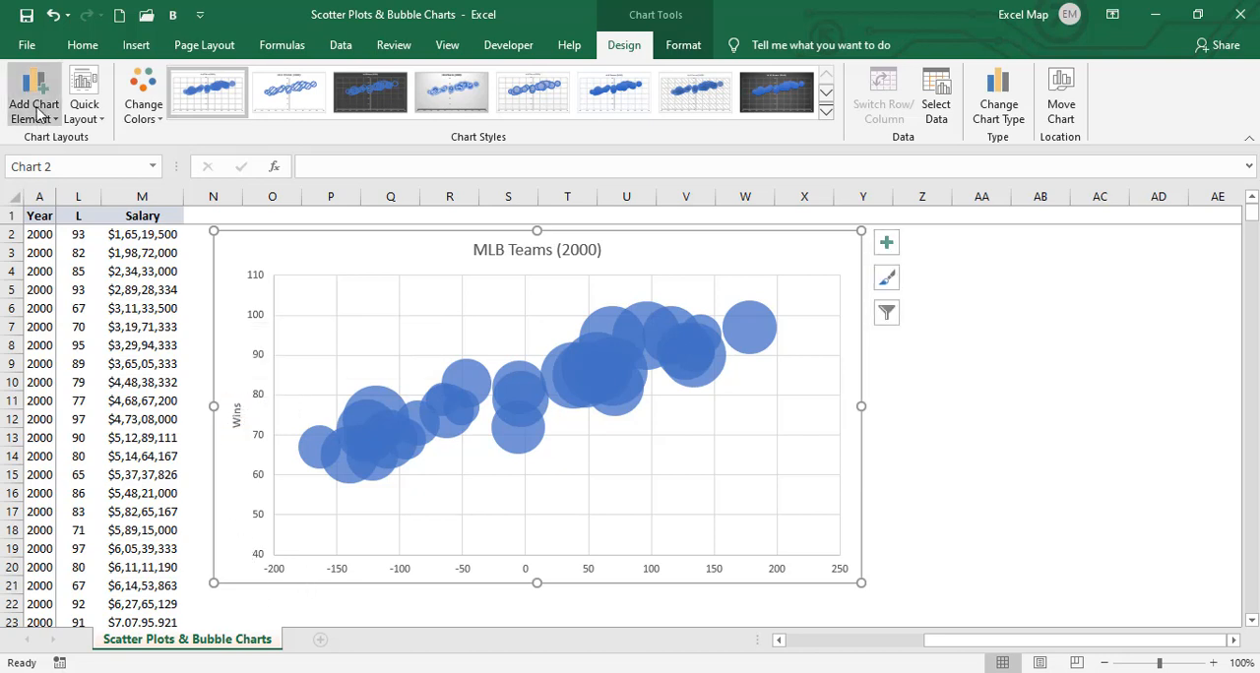
# - Add a title reading "Run Differential" to the chart's horizontal axis
pyautogui.click(38, 111)
pyautogui.moveTo(79, 160)
pyautogui.click(210, 176)
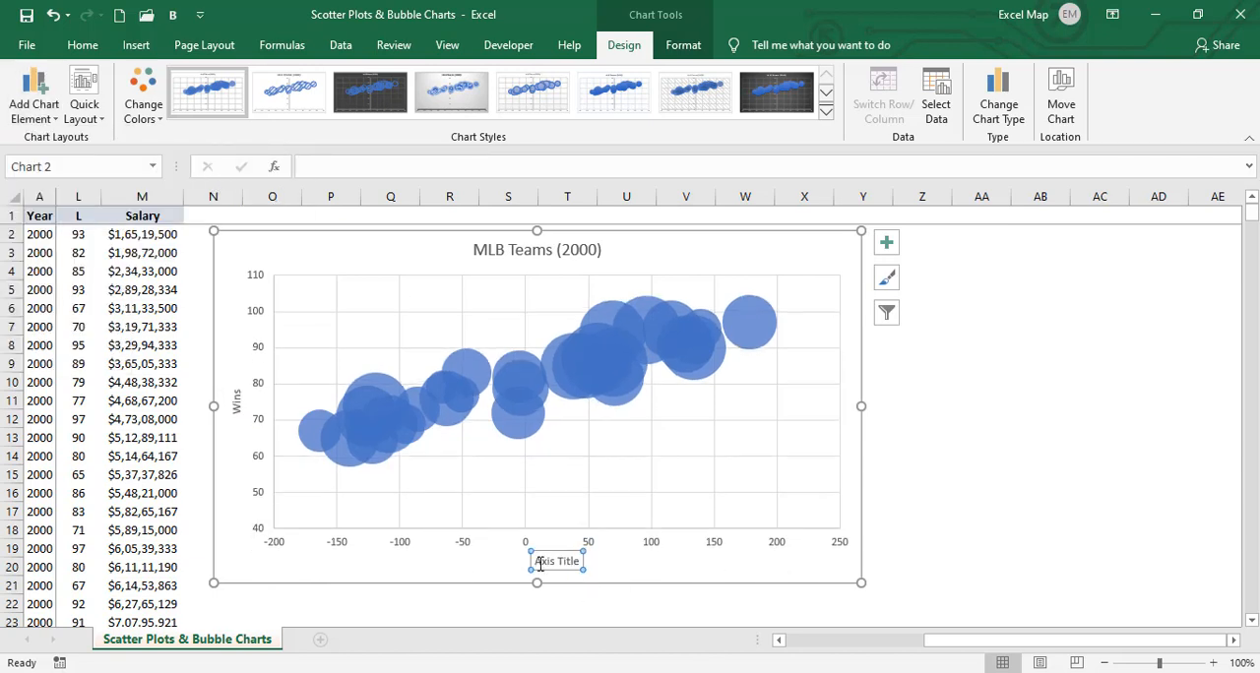
pyautogui.tripleClick(540, 563)
pyautogui.write('Run Differential')
# - Add data labels to the MLB Teams (2000) bubble series
pyautogui.rightClick(596, 317)
pyautogui.press('Escape')
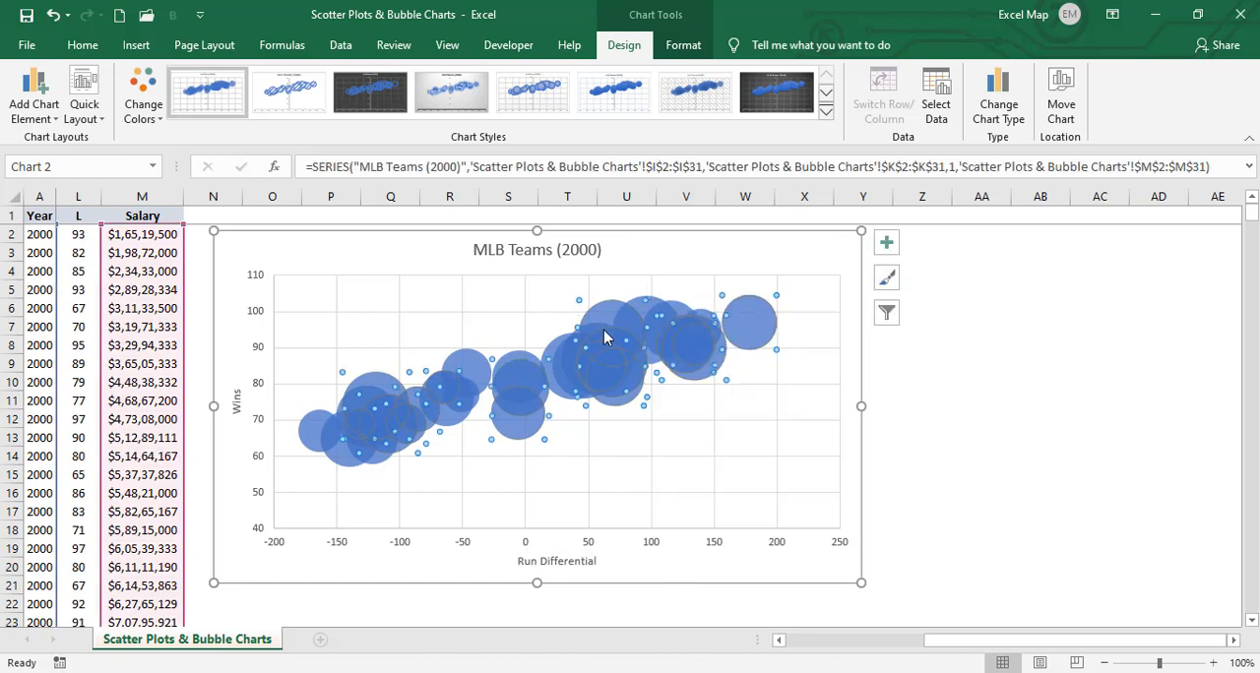
pyautogui.rightClick(605, 337)
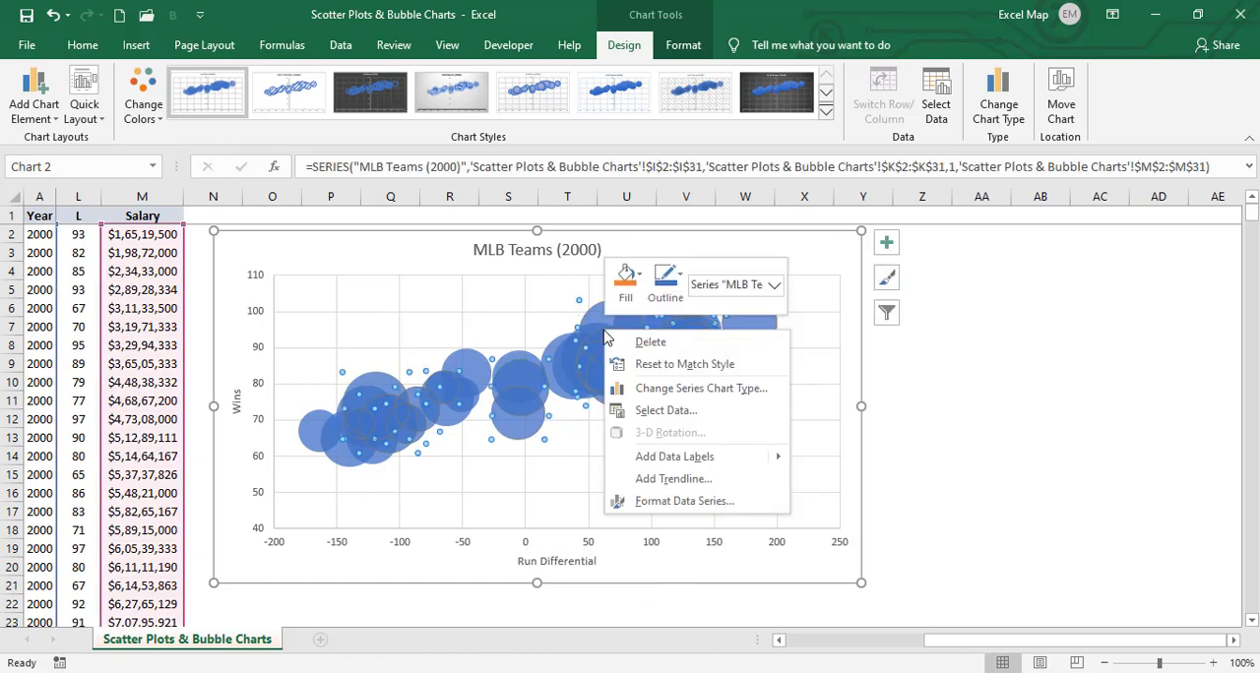
pyautogui.click(705, 459)
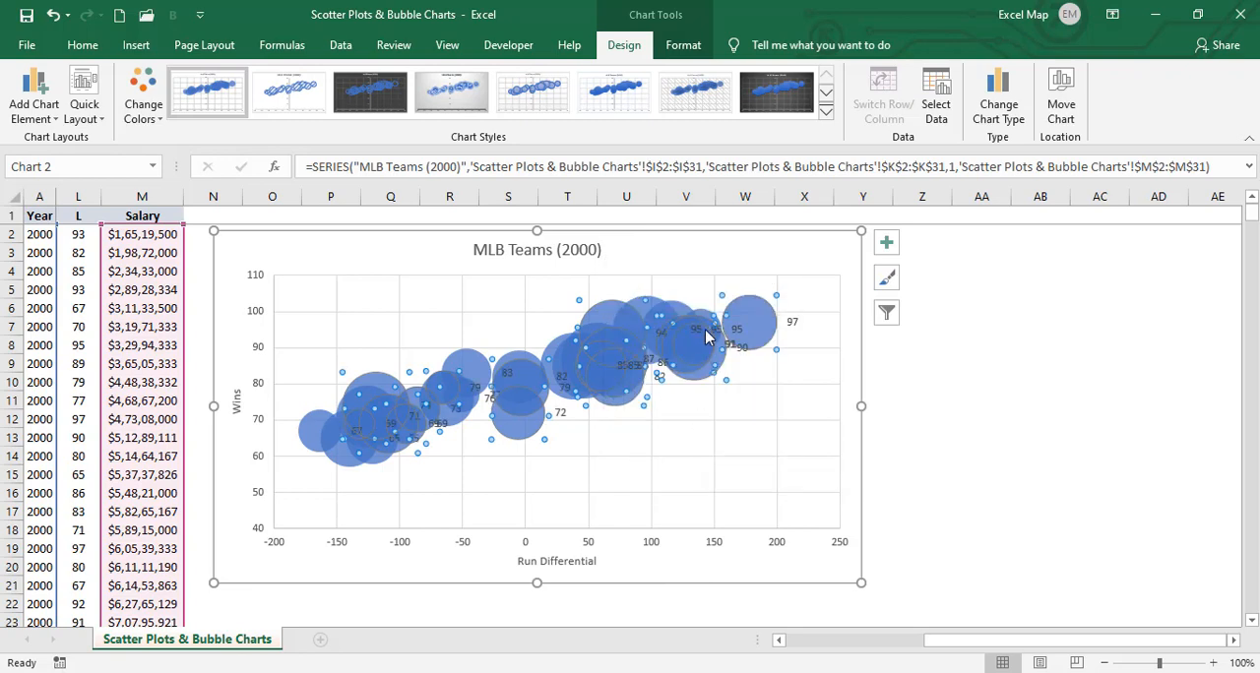
# - Format the bubble series so that size represents the width of bubbles, with the bubble size scaled to 50
pyautogui.rightClick(605, 318)
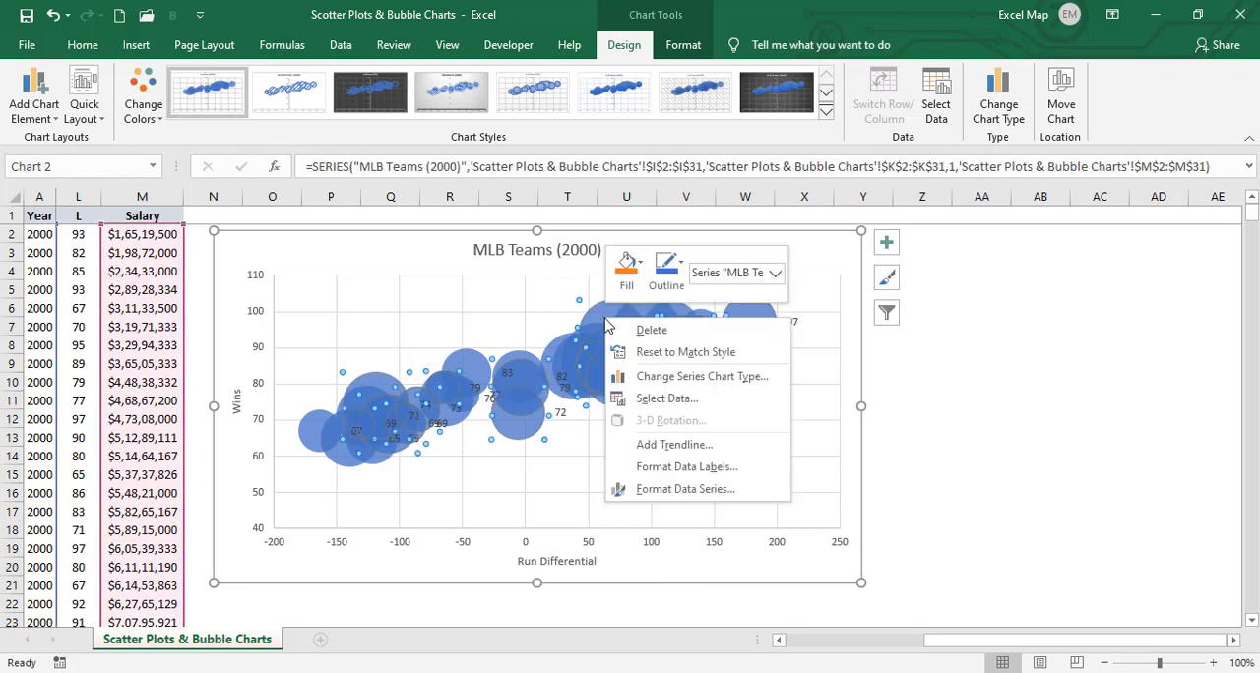
pyautogui.click(726, 488)
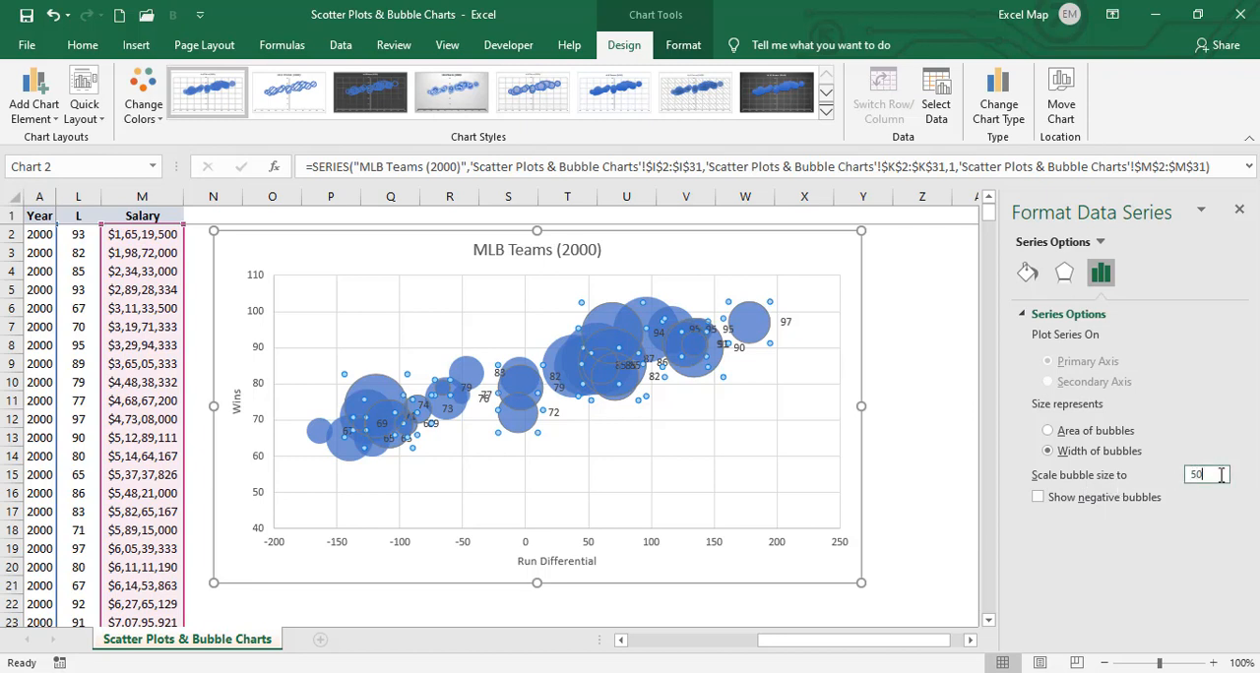
pyautogui.click(1070, 460)
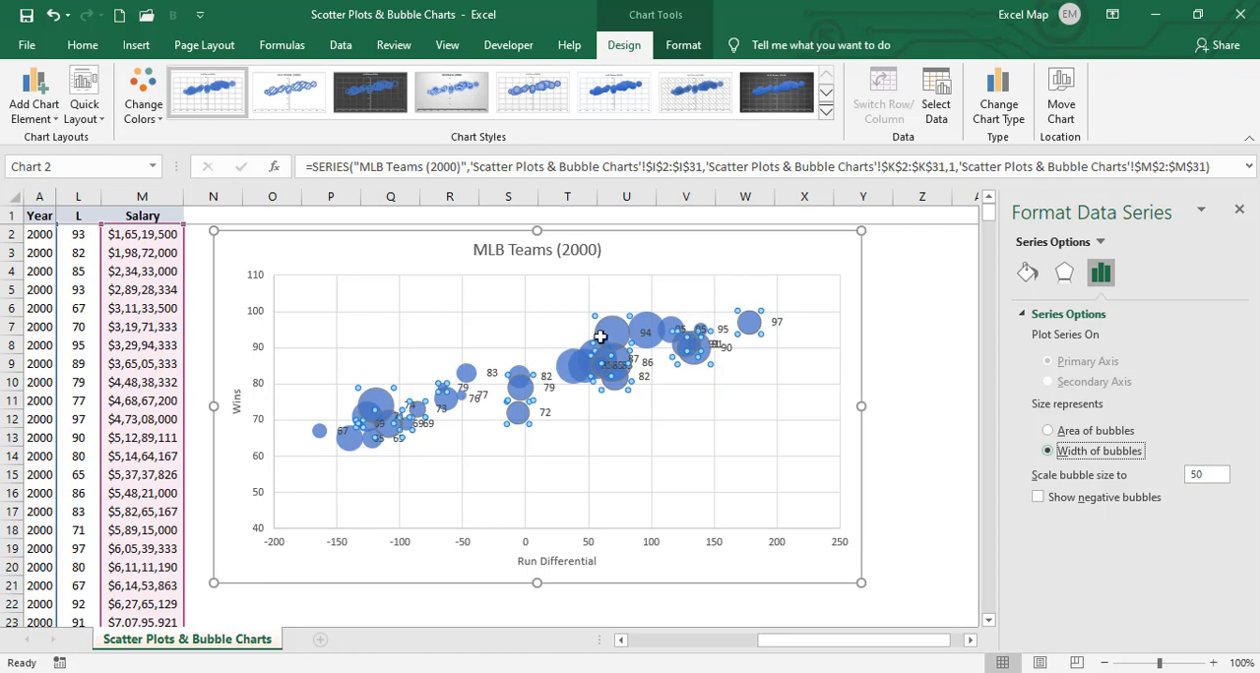
# - Select the series' data labels and open their label options
pyautogui.click(720, 329)
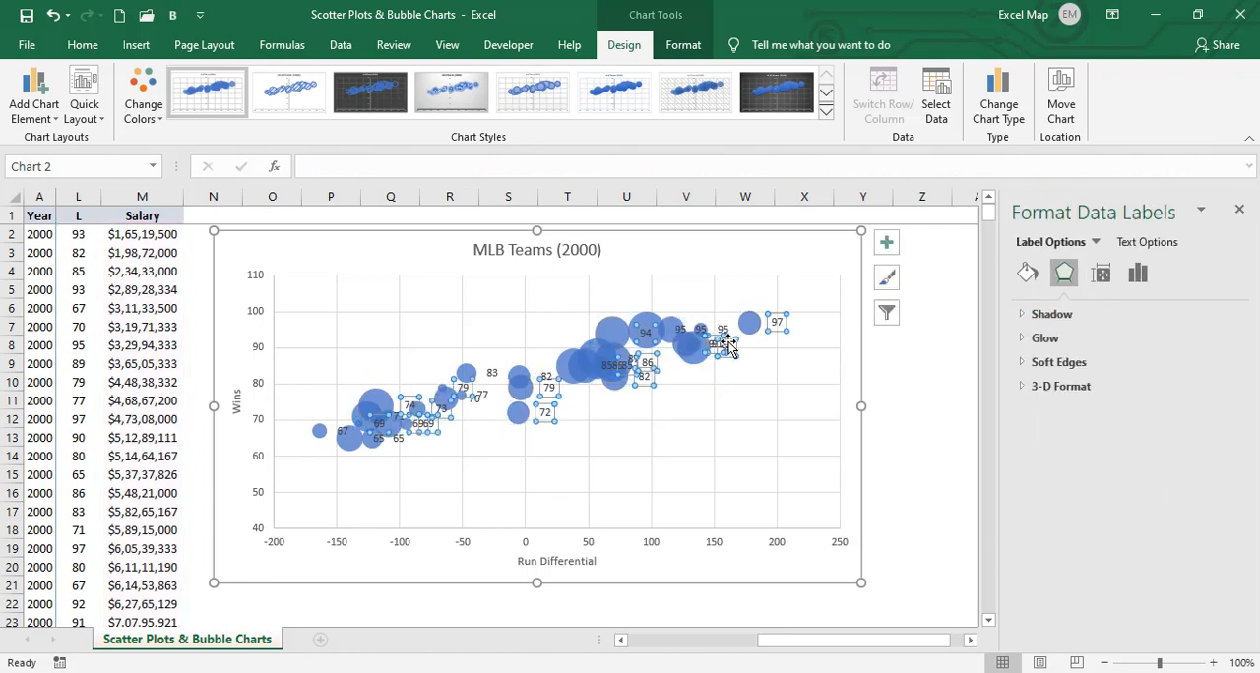
pyautogui.rightClick(729, 341)
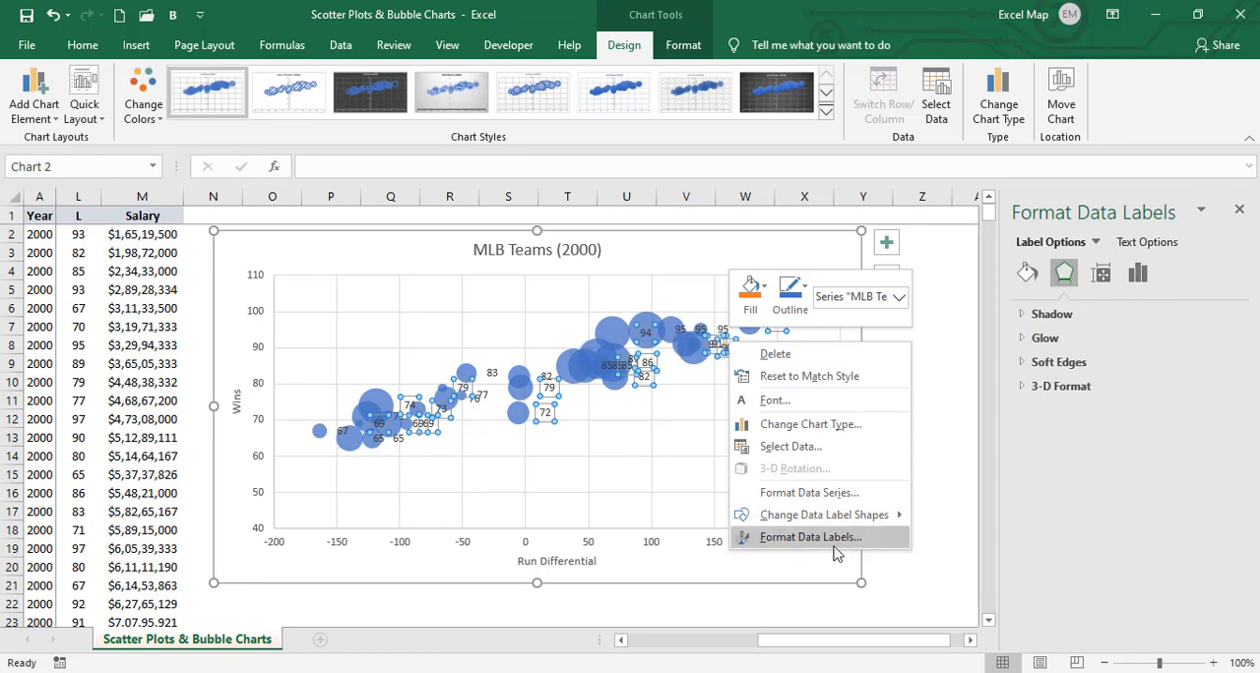
pyautogui.click(809, 537)
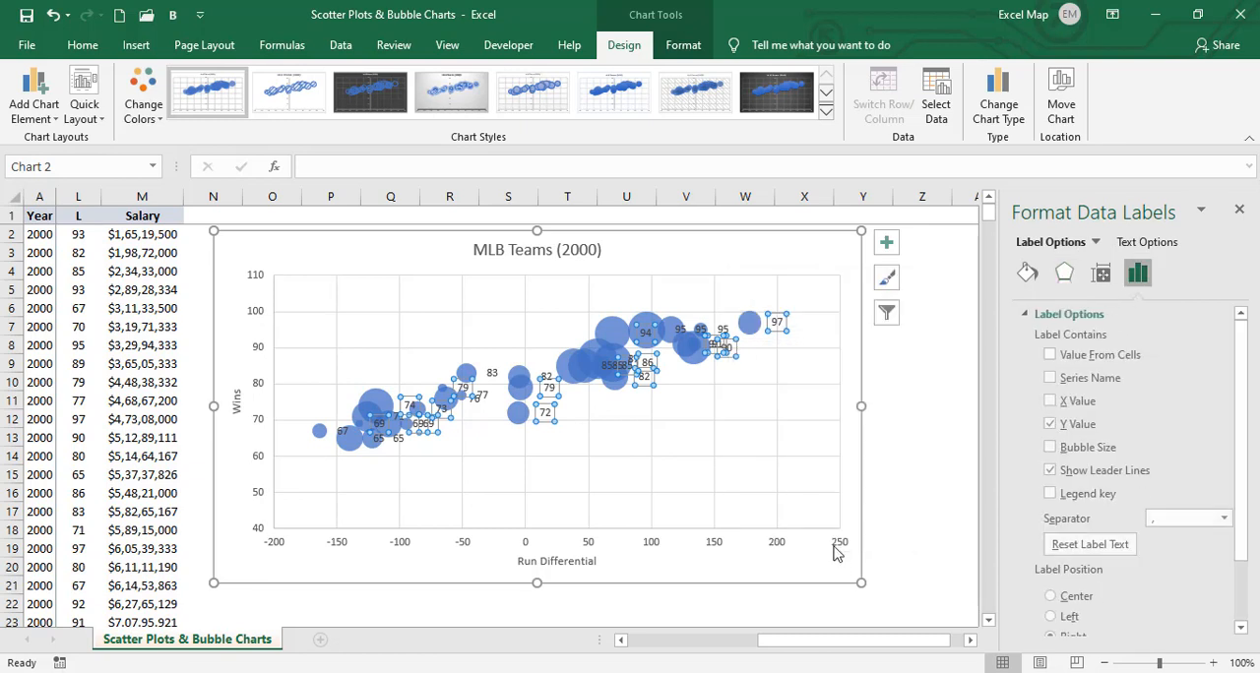
pyautogui.click(1047, 377)
pyautogui.click(1047, 400)
pyautogui.click(1047, 402)
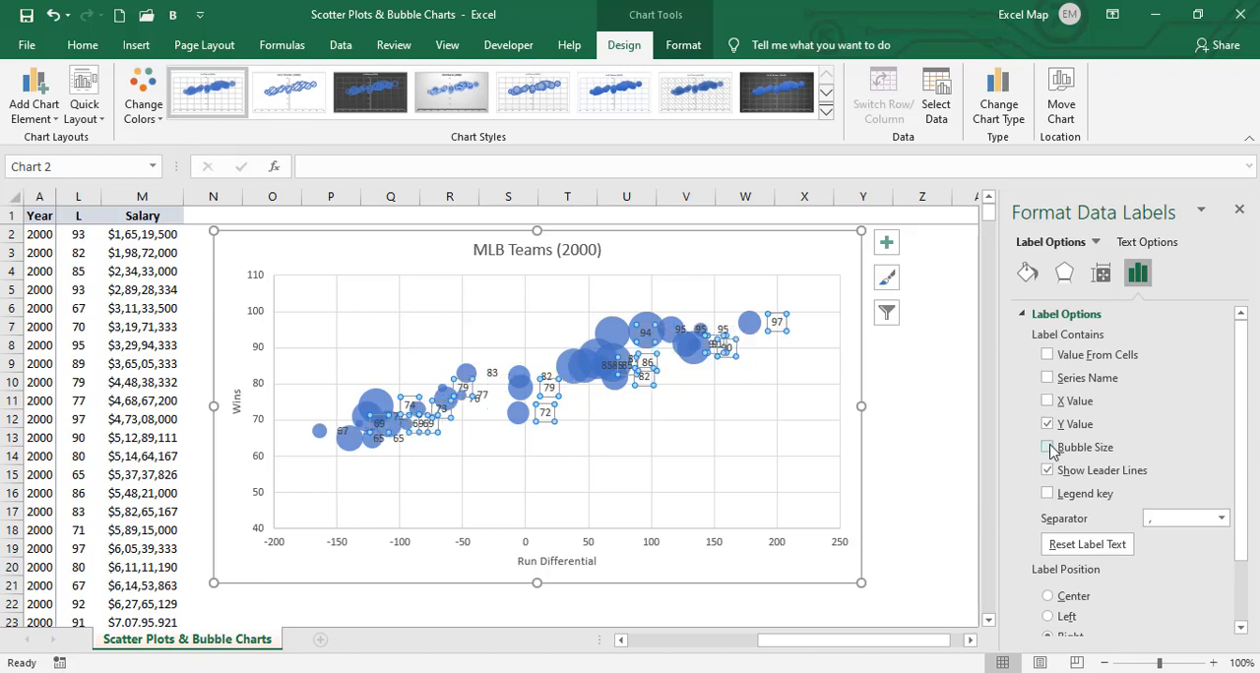
pyautogui.click(1049, 448)
# - Make the data labels take their text from the TeamID cells C2:C31
pyautogui.click(1047, 355)
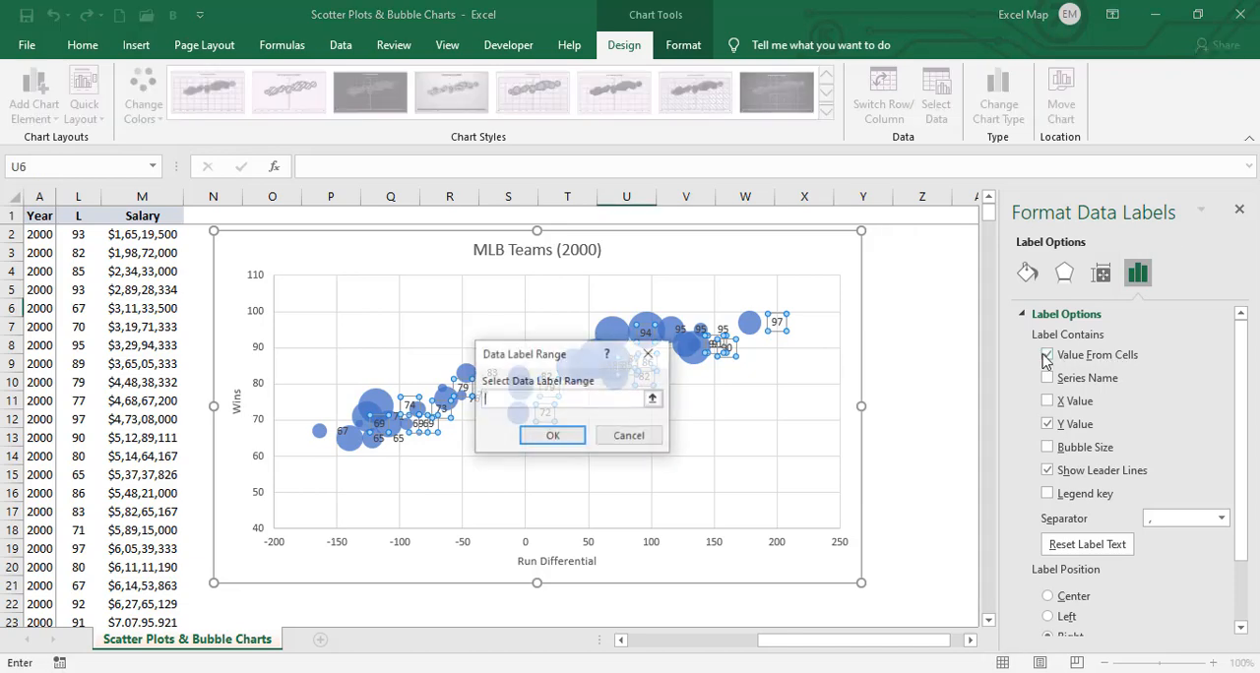
pyautogui.click(652, 384)
pyautogui.moveTo(802, 650); pyautogui.dragTo(610, 653)
pyautogui.moveTo(220, 232); pyautogui.dragTo(217, 532)
pyautogui.click(652, 384)
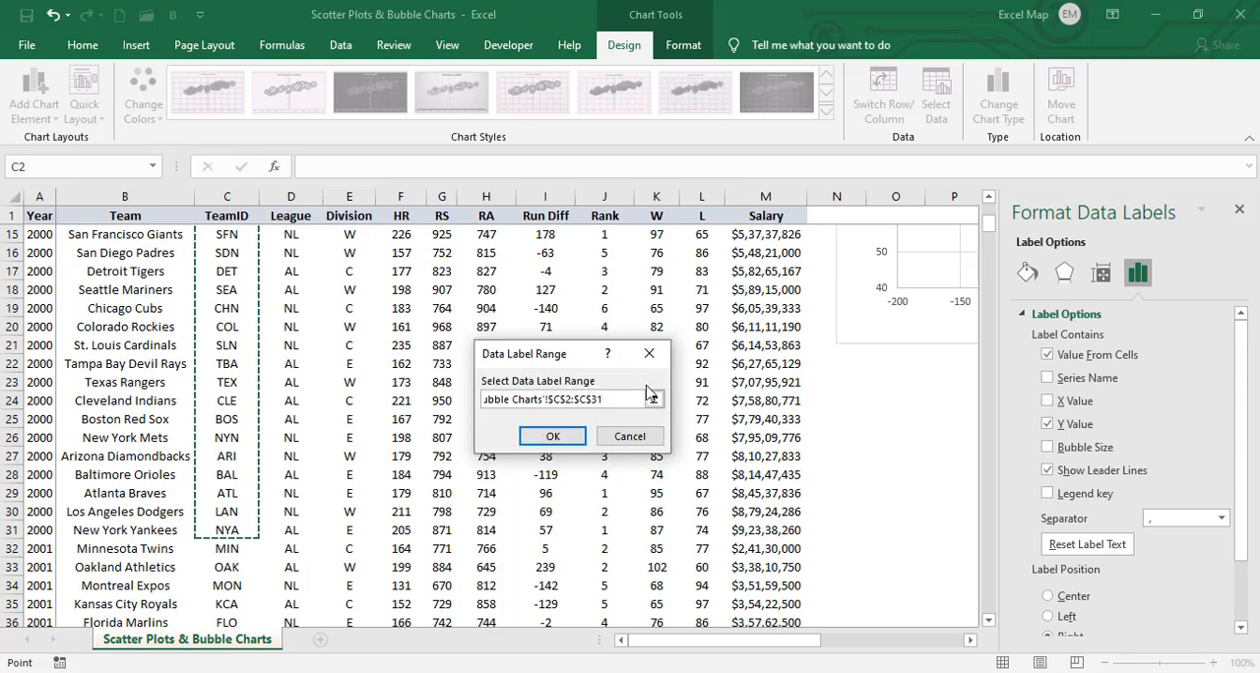
pyautogui.click(560, 437)
pyautogui.moveTo(809, 640); pyautogui.dragTo(958, 640)
pyautogui.moveTo(989, 223); pyautogui.dragTo(992, 197)
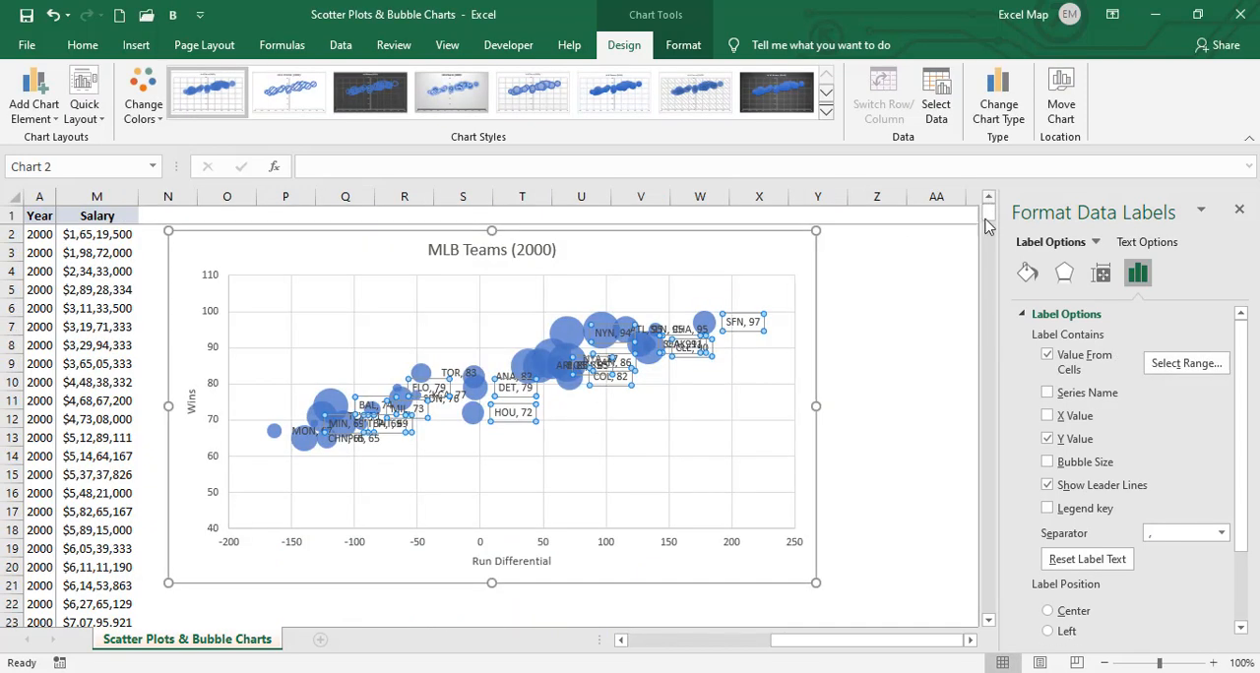
# - Remove the Y values and leader lines from the data labels and center the labels on the bubbles
pyautogui.click(1048, 439)
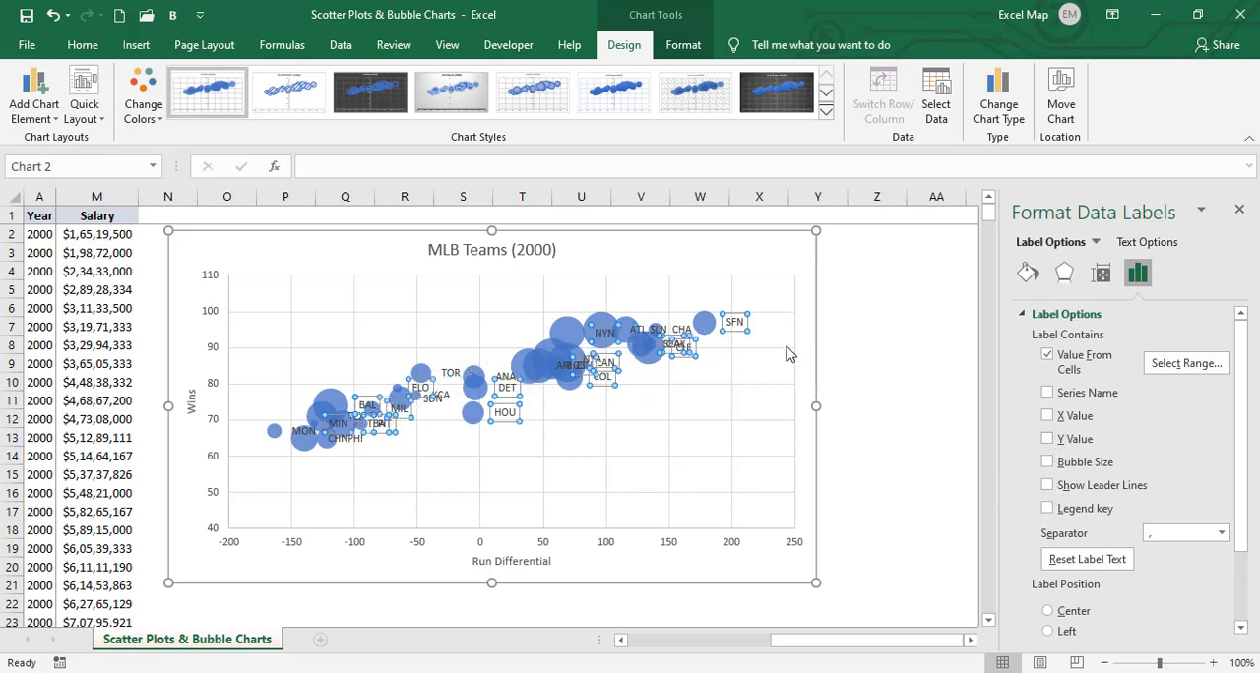
pyautogui.click(1048, 611)
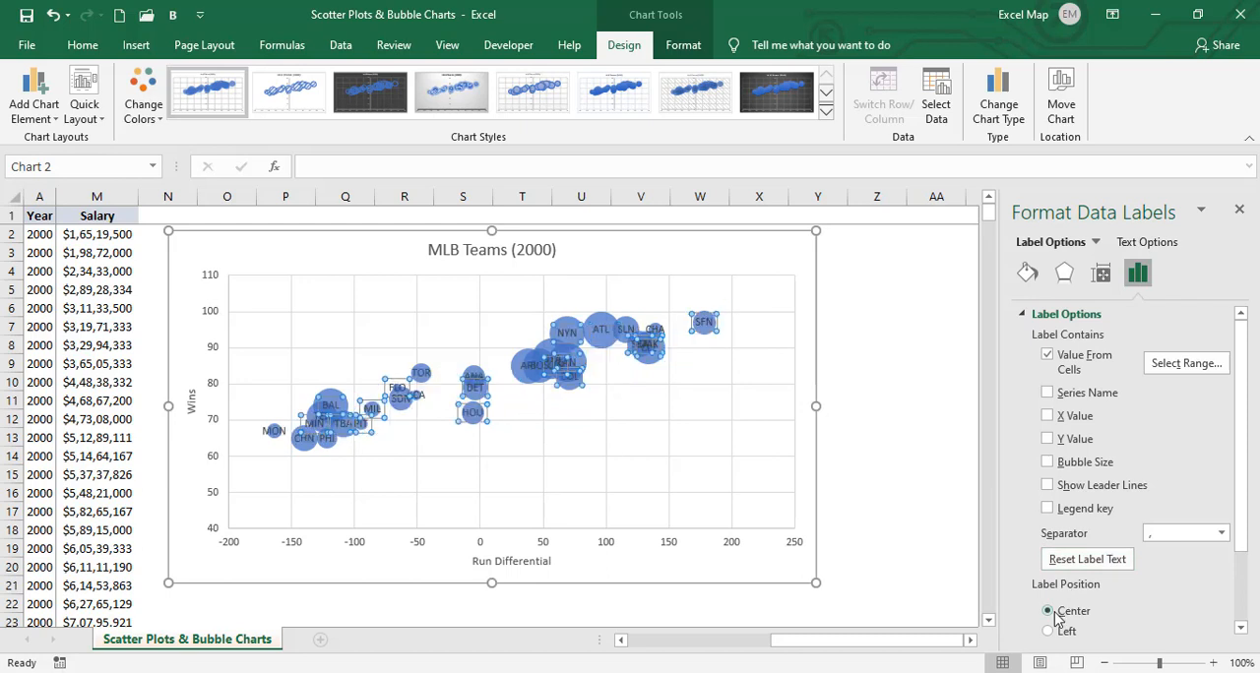
pyautogui.click(757, 484)
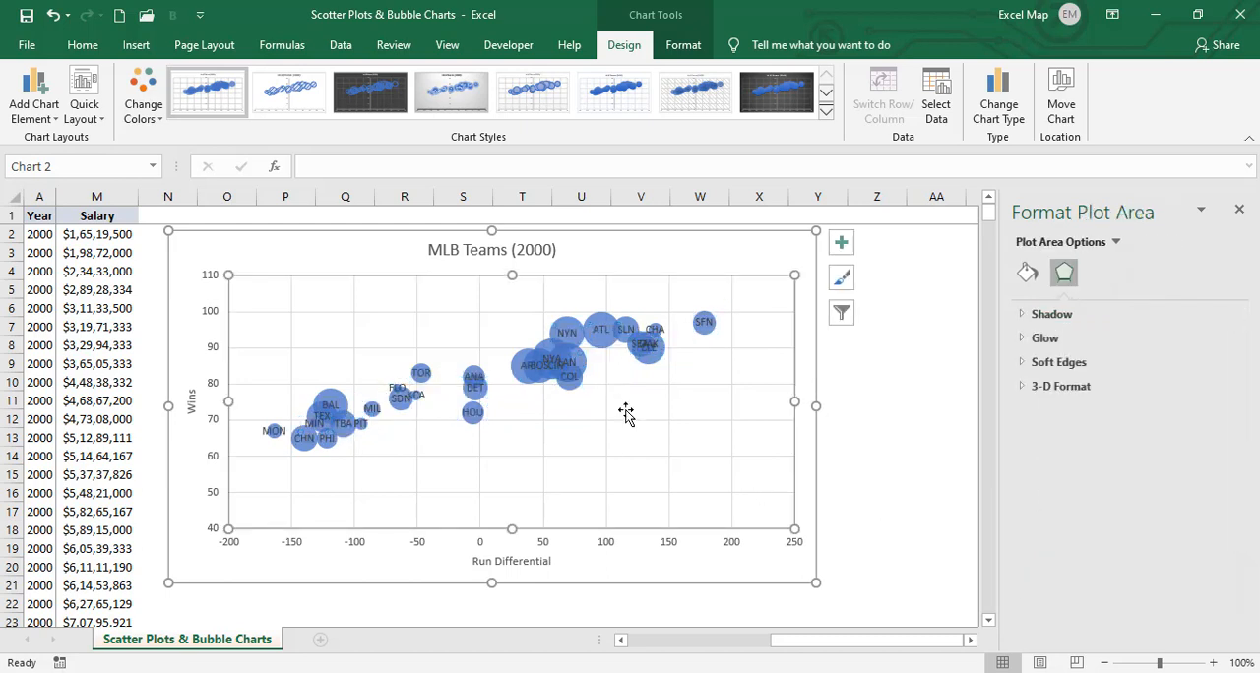
# - Add a linear trendline to the bubble series
pyautogui.click(600, 329)
pyautogui.click(600, 330)
pyautogui.click(595, 506)
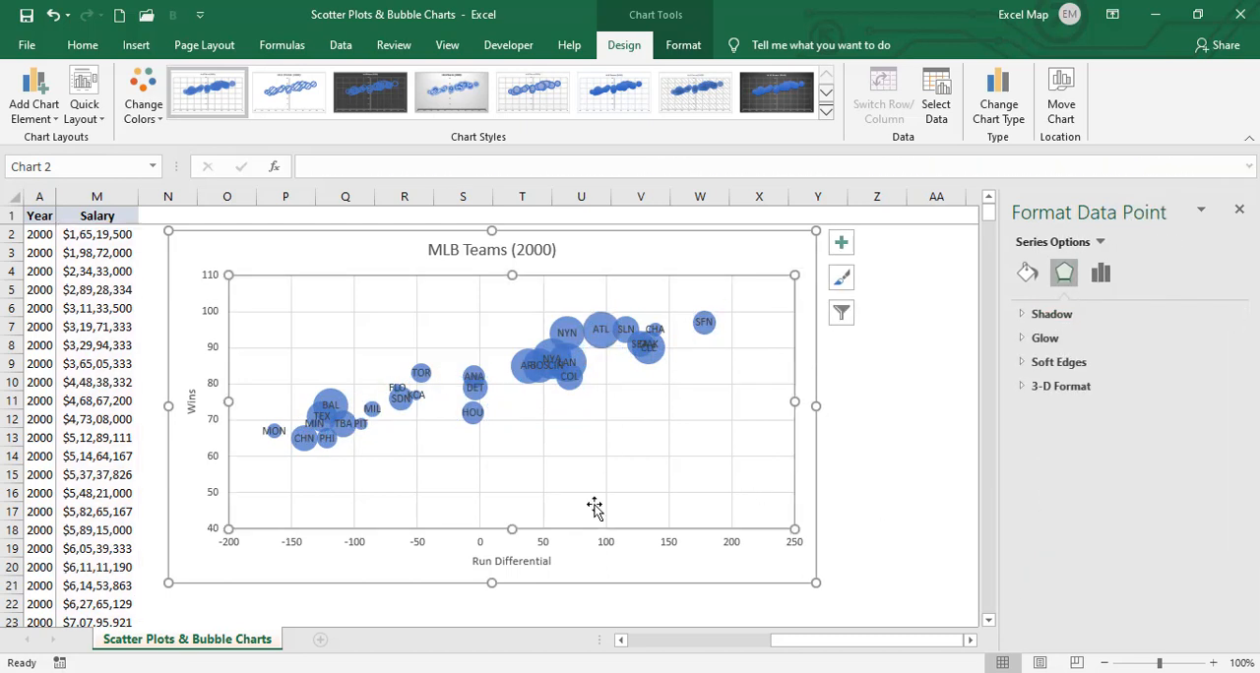
pyautogui.click(600, 322)
pyautogui.rightClick(601, 322)
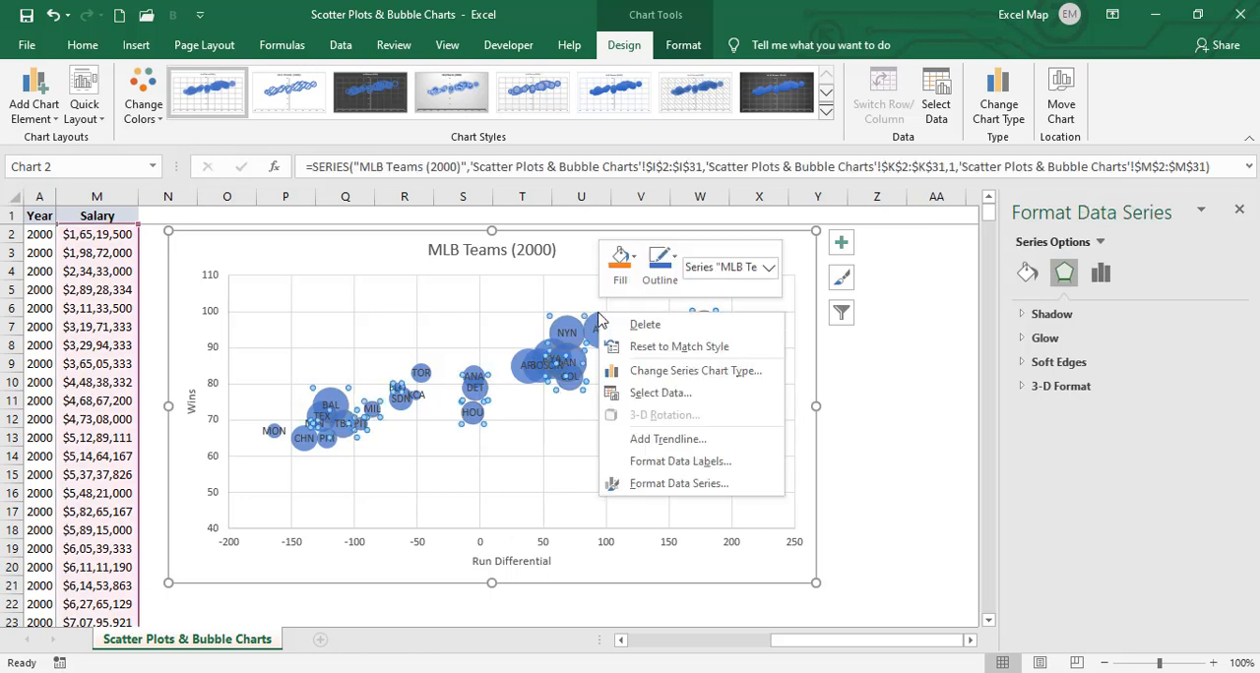
pyautogui.click(662, 439)
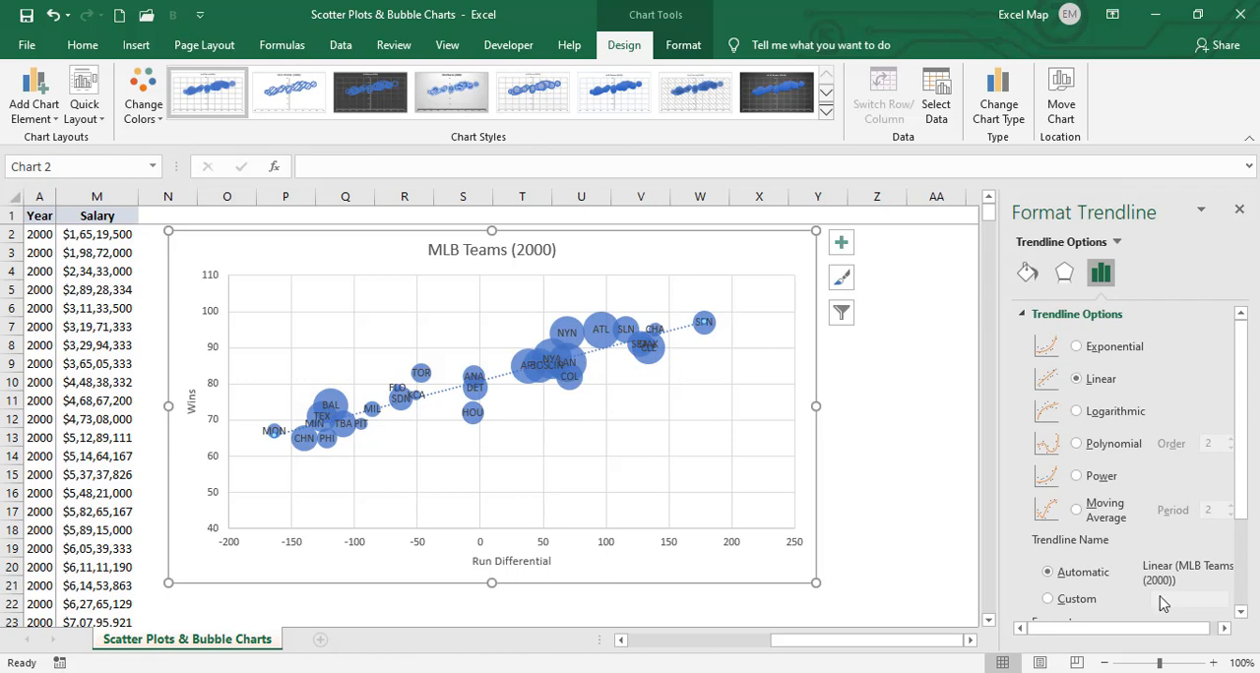
# - Format the trendline with a solid orange line color and a width of 3 pt
pyautogui.click(1026, 273)
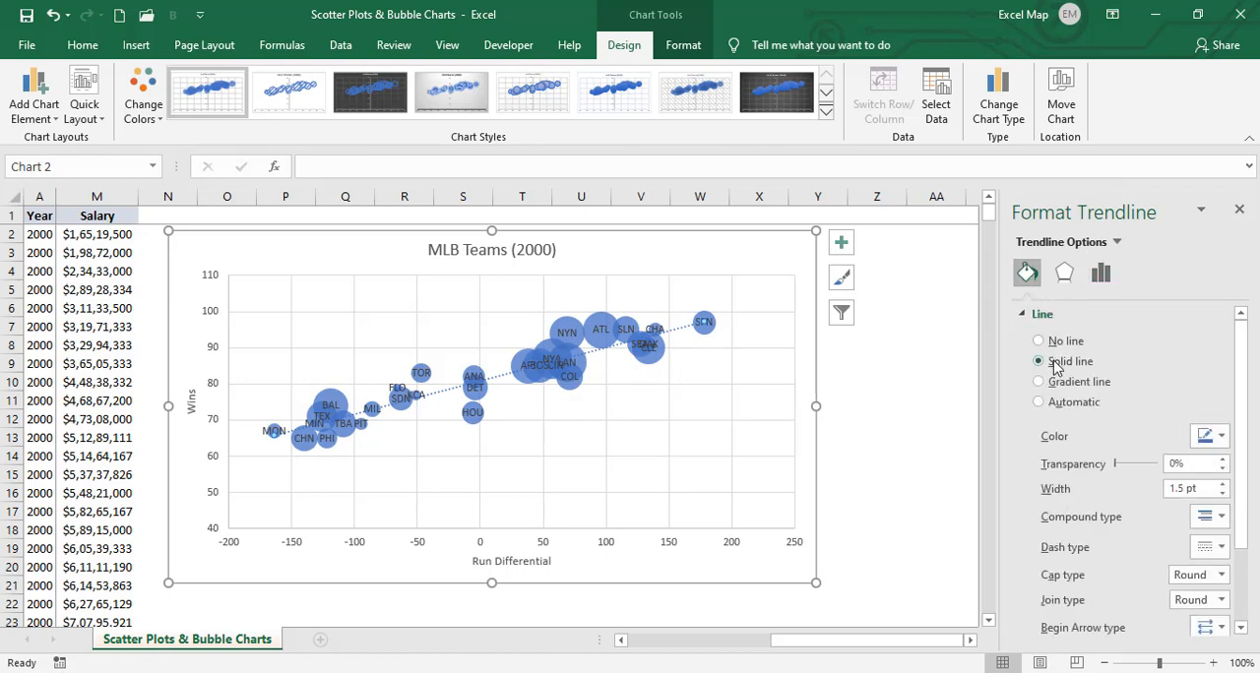
pyautogui.click(1219, 437)
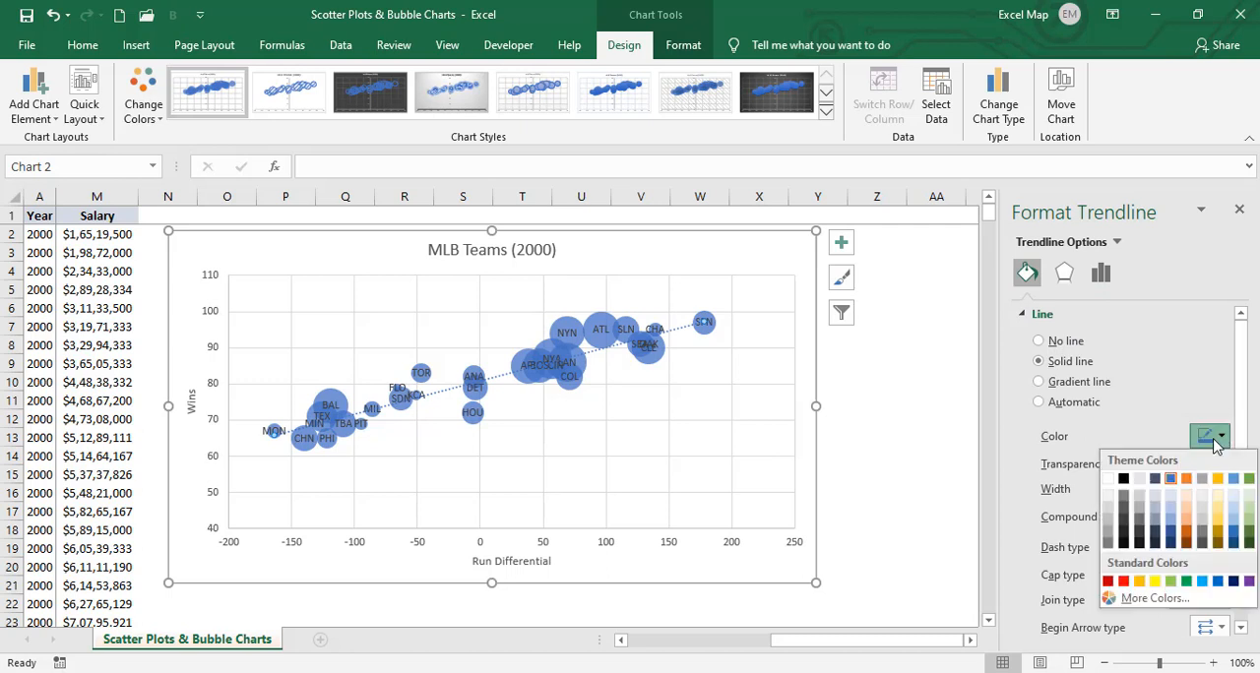
pyautogui.click(1186, 478)
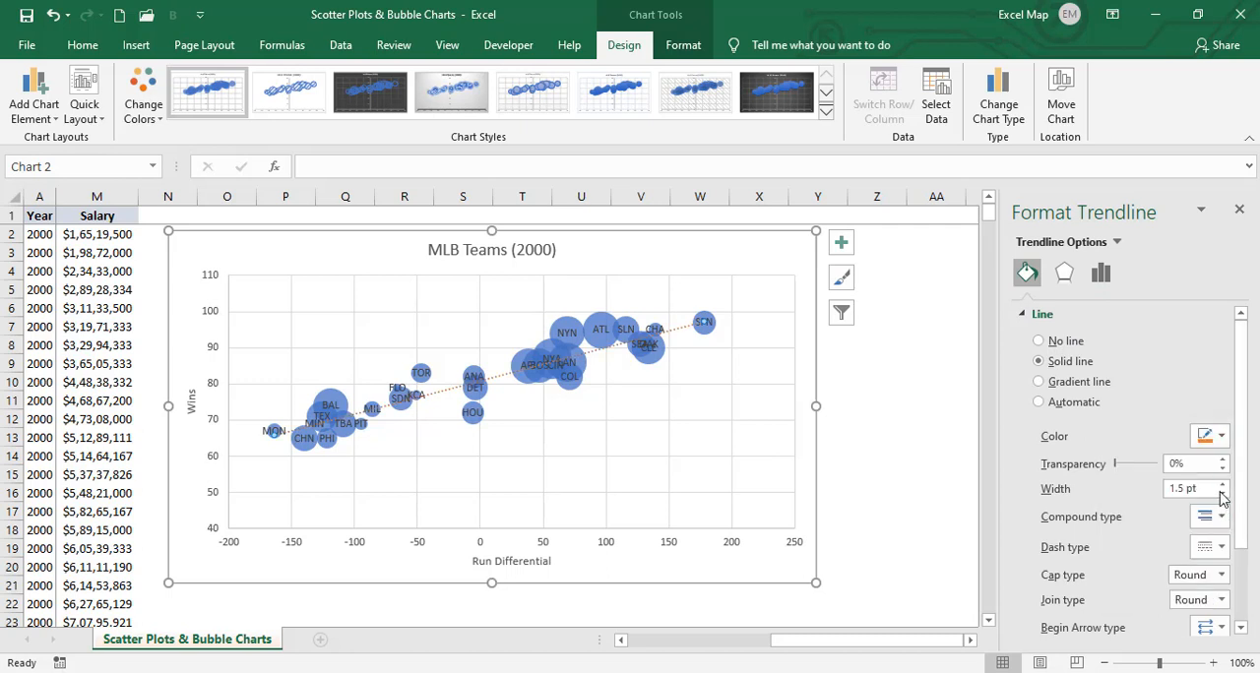
pyautogui.click(1224, 485)
pyautogui.click(1224, 485)
pyautogui.moveTo(1241, 468); pyautogui.dragTo(1241, 598)
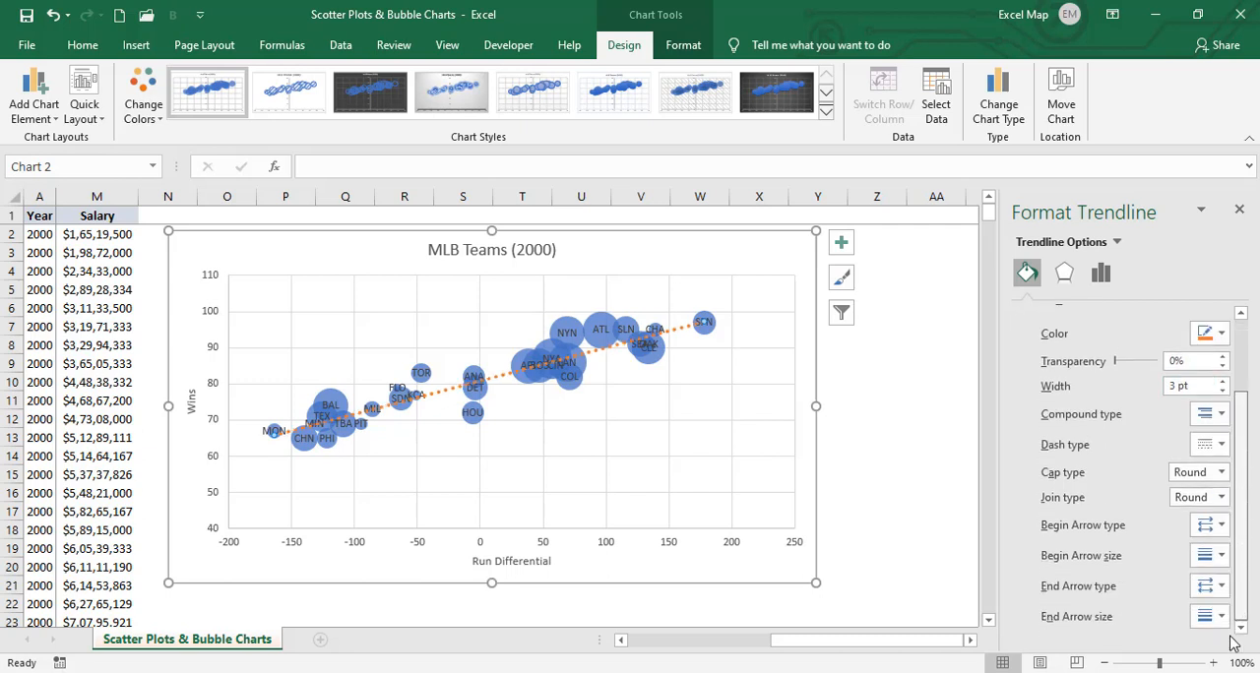
# - Display the trendline's R-squared value on the chart
pyautogui.rightClick(686, 331)
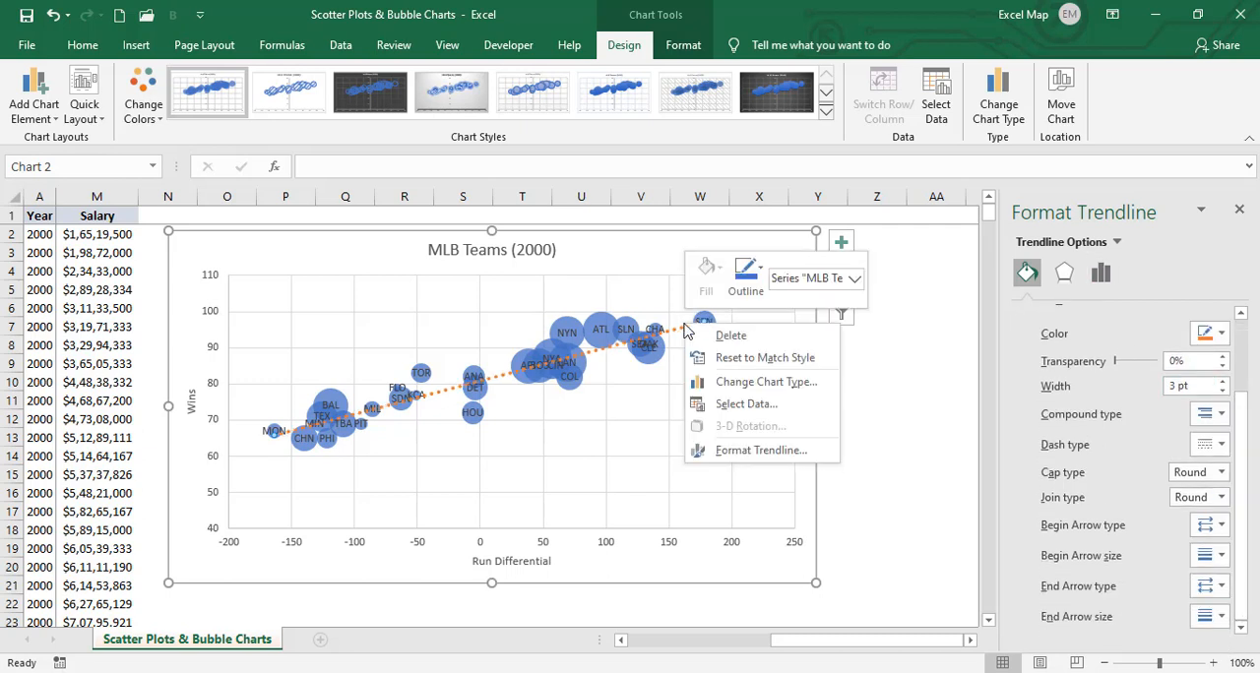
pyautogui.click(712, 450)
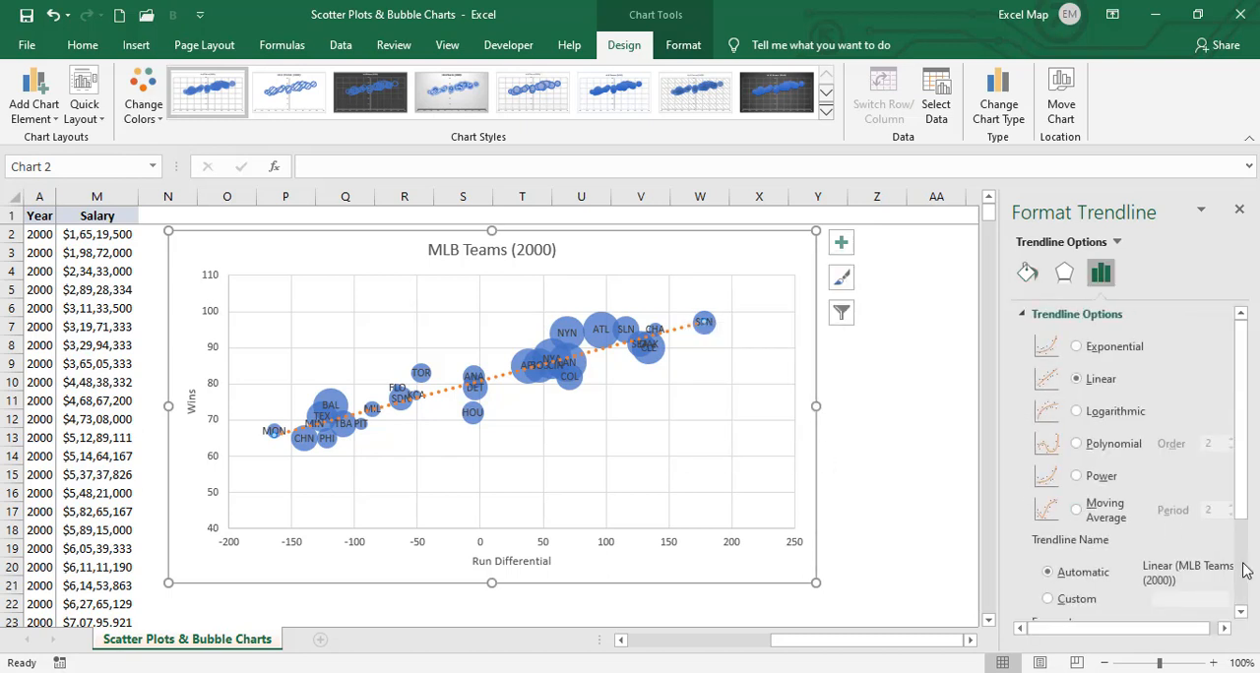
pyautogui.scroll(-3, 1245, 570)
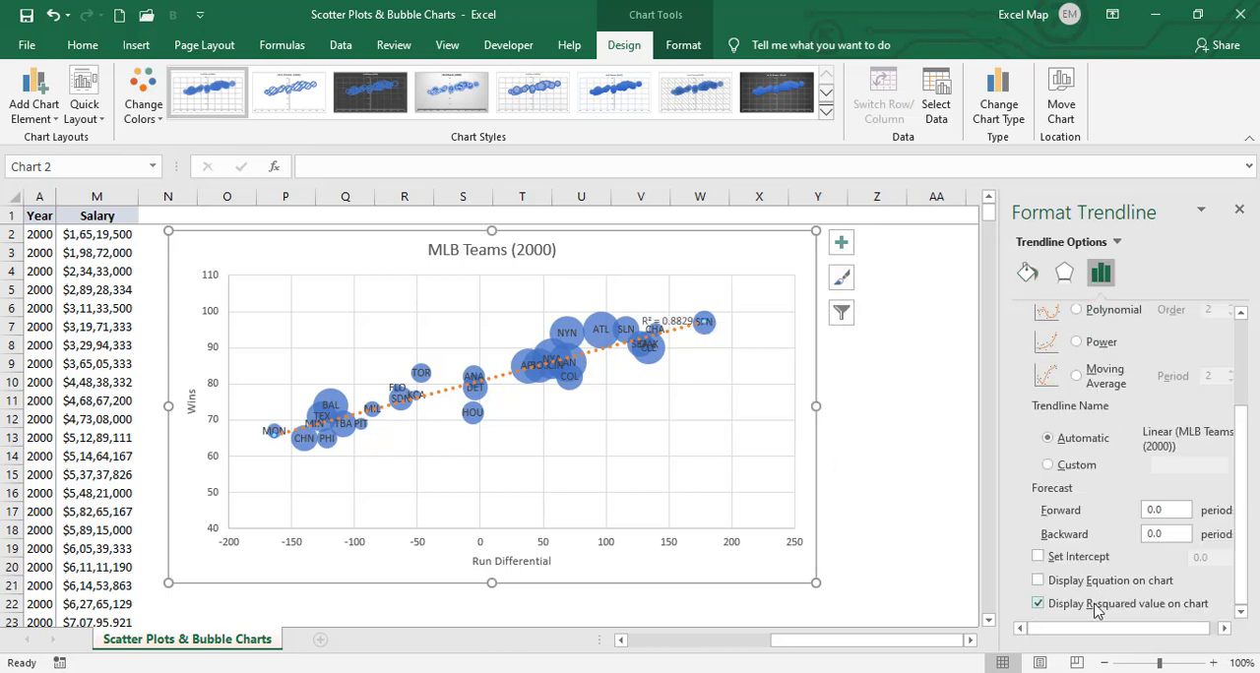
# - Format the R-squared label's text as bold, 10.5 pt and white
pyautogui.click(669, 321)
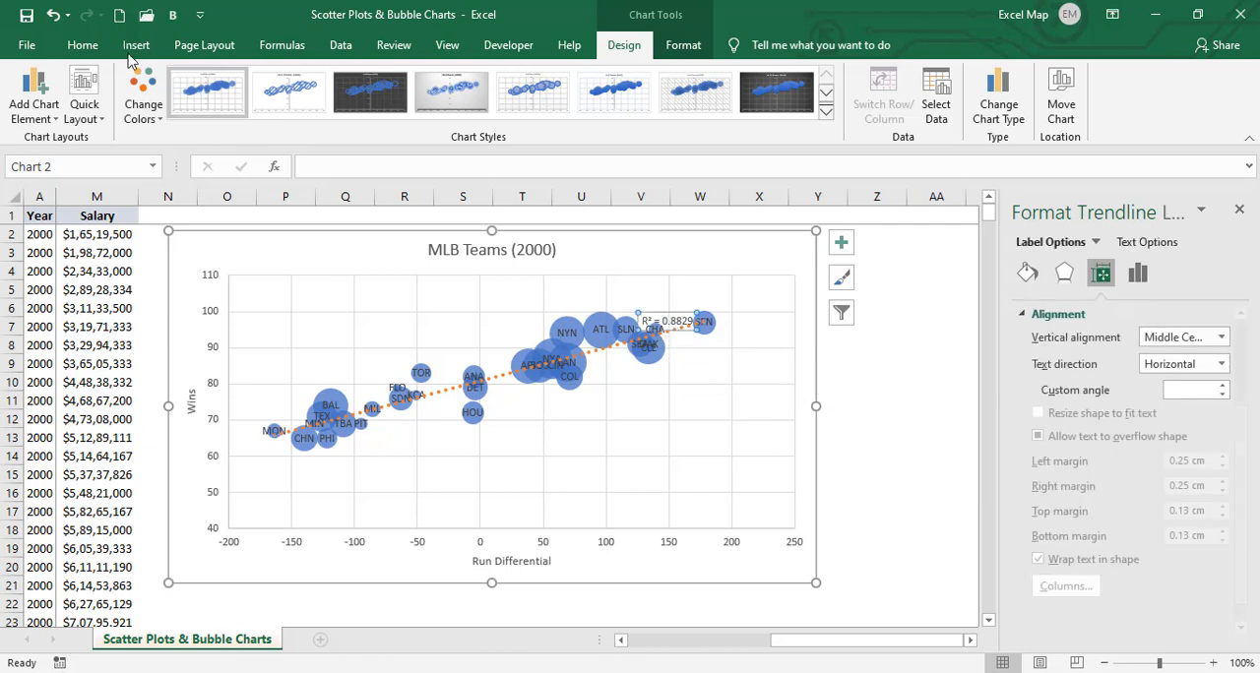
pyautogui.click(82, 47)
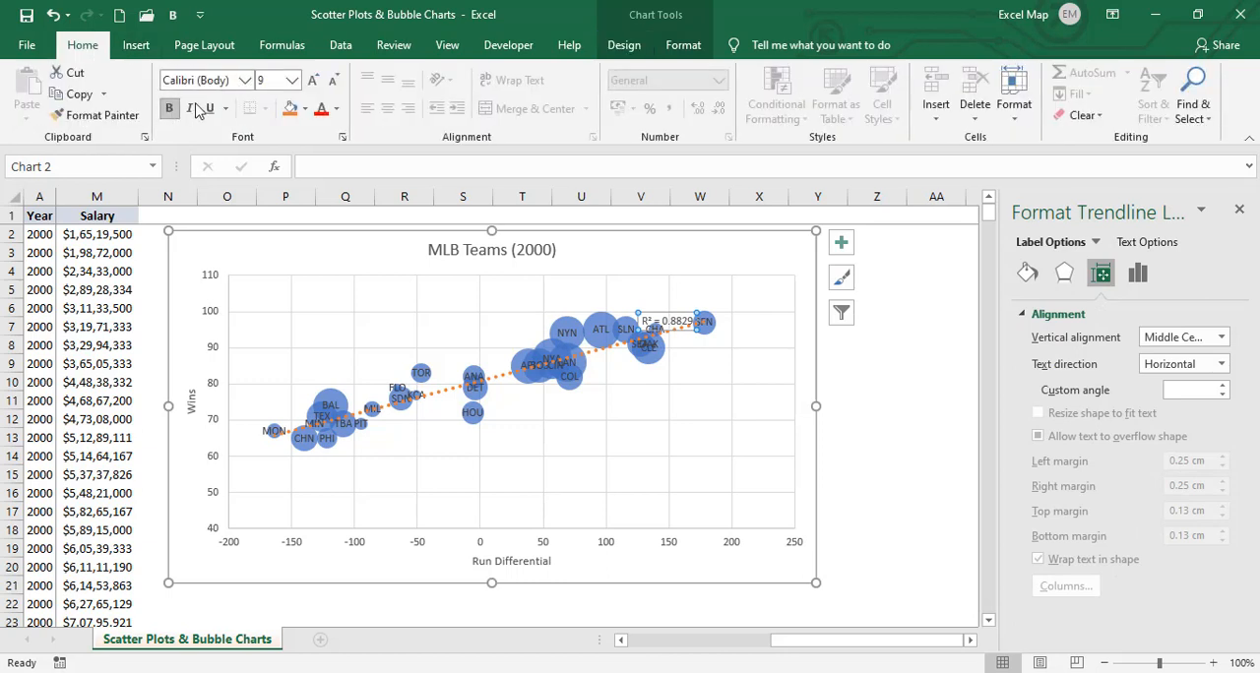
pyautogui.click(331, 80)
pyautogui.click(315, 83)
pyautogui.click(315, 82)
pyautogui.click(315, 83)
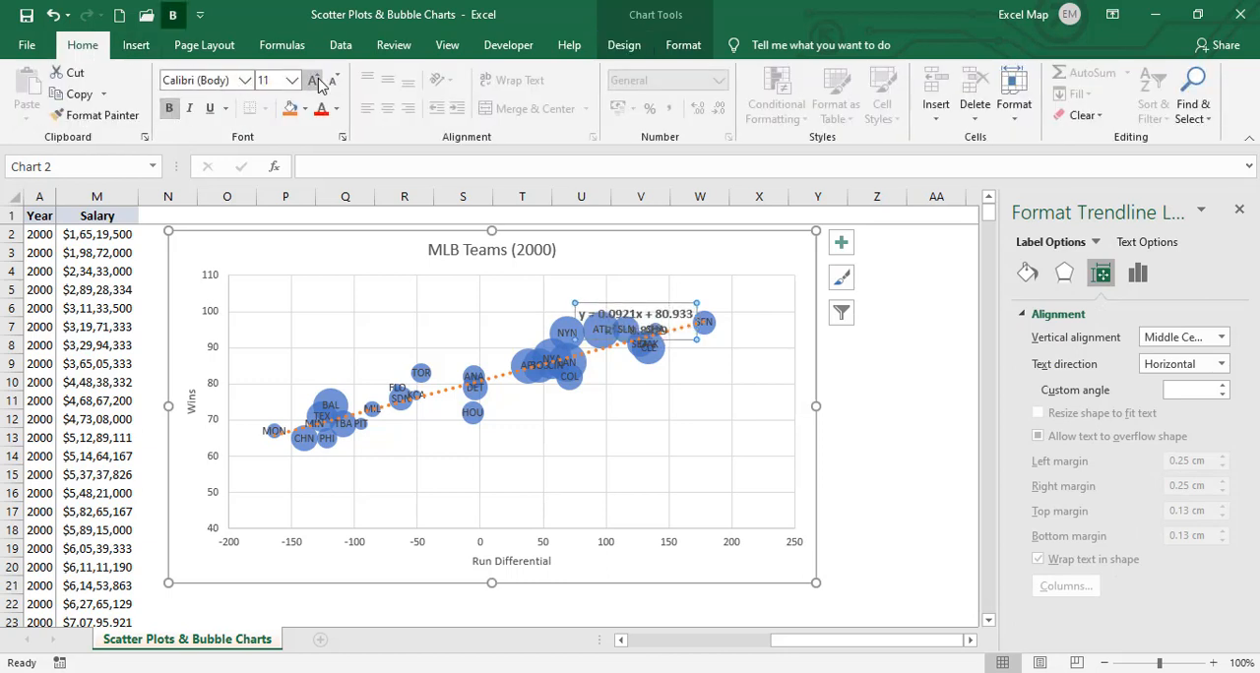
pyautogui.click(335, 84)
pyautogui.click(335, 108)
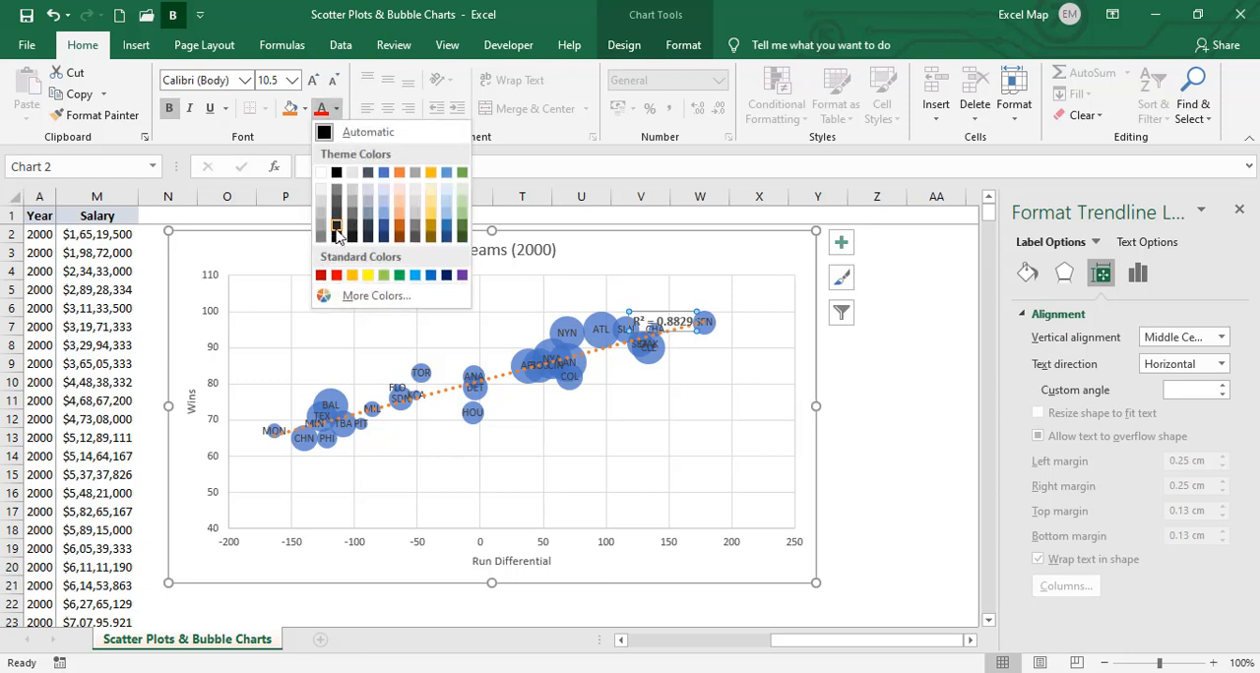
pyautogui.click(322, 173)
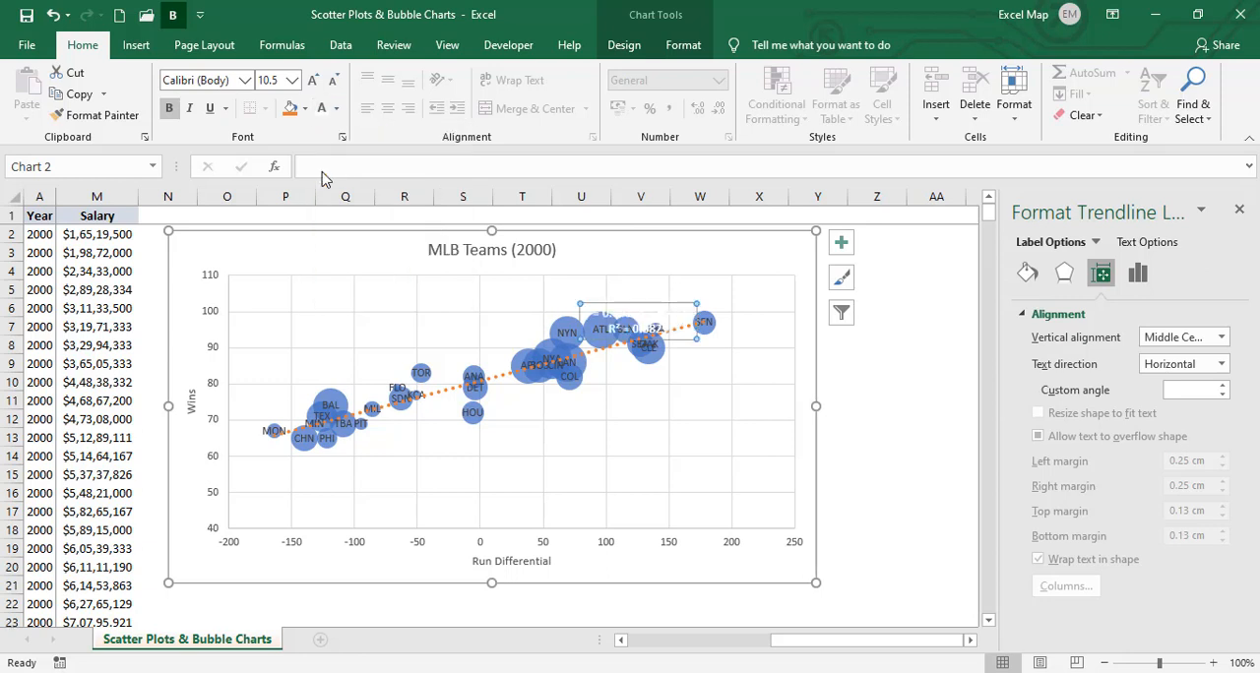
# - Fill the trendline label with black and move it to the upper-right corner of the plot area, above the bubbles
pyautogui.click(305, 108)
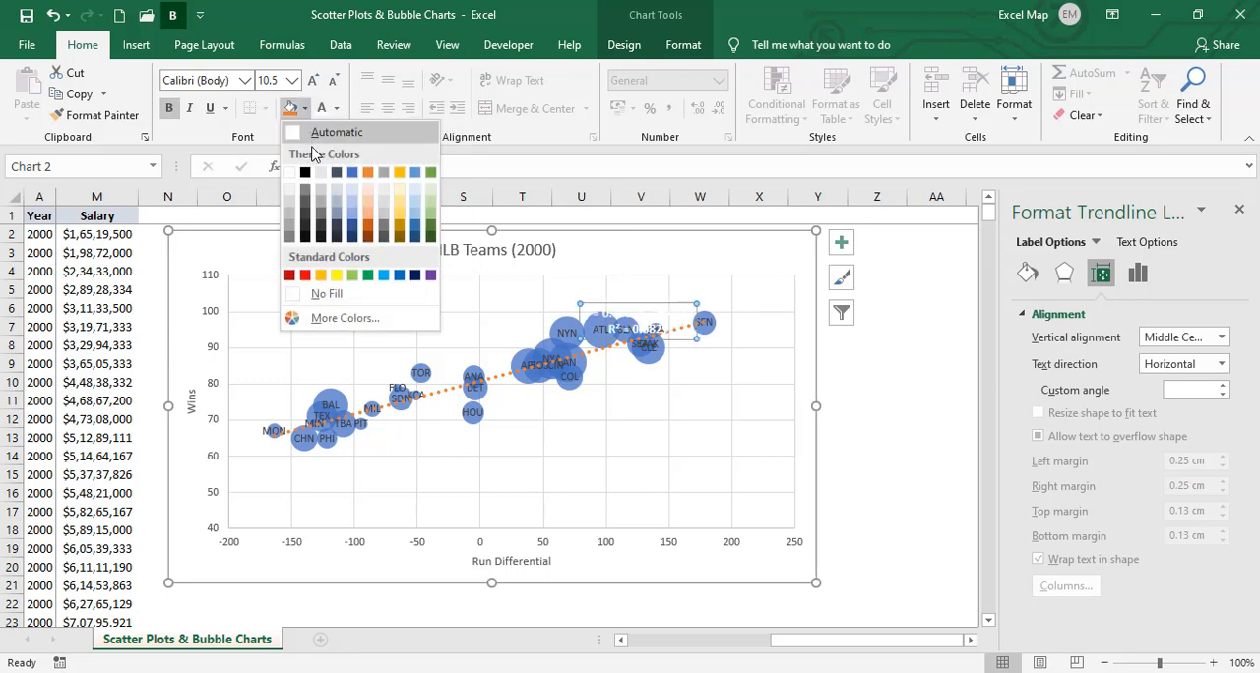
pyautogui.click(305, 173)
pyautogui.moveTo(642, 307); pyautogui.dragTo(738, 258)
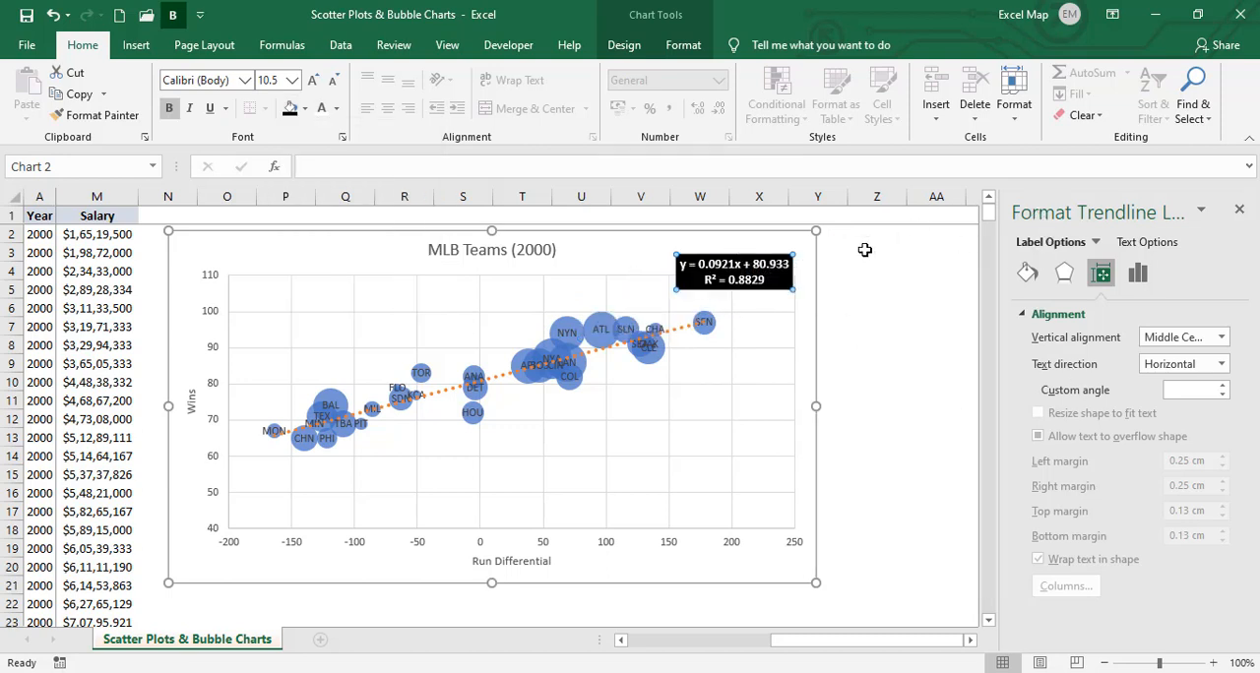
# - Remove the trendline equation from the chart, keeping only the R-squared value in the label
pyautogui.click(1138, 272)
pyautogui.click(673, 319)
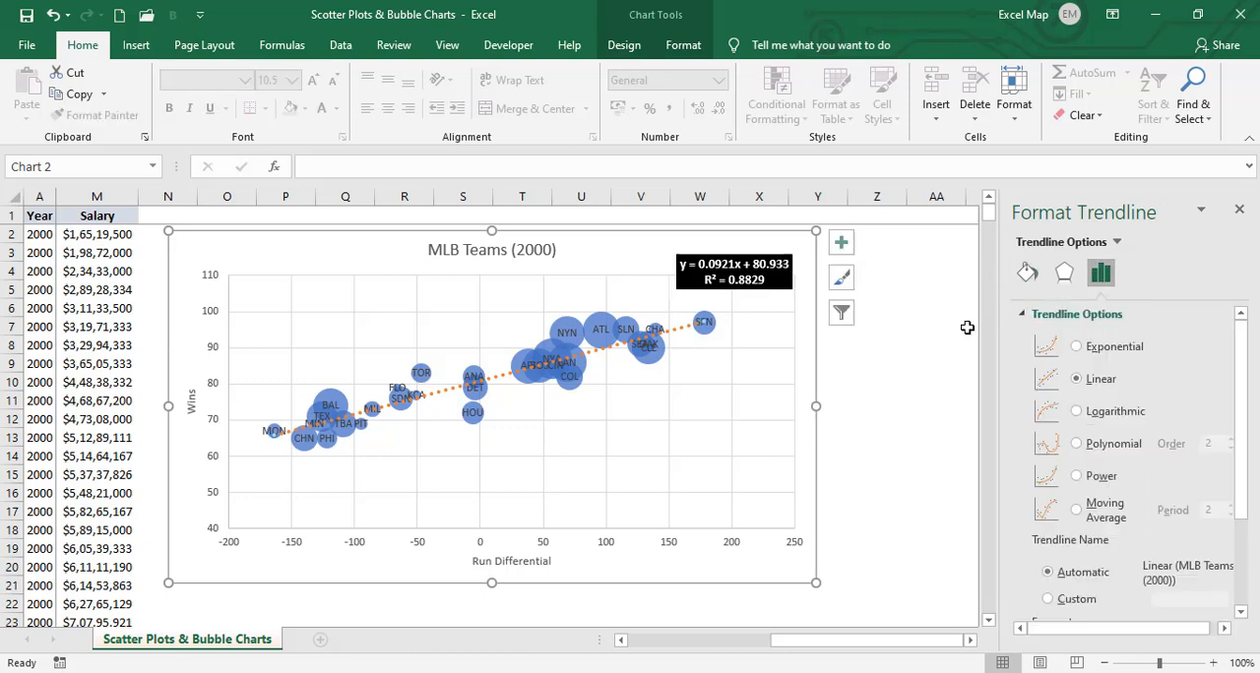
pyautogui.scroll(-3, 1102, 590)
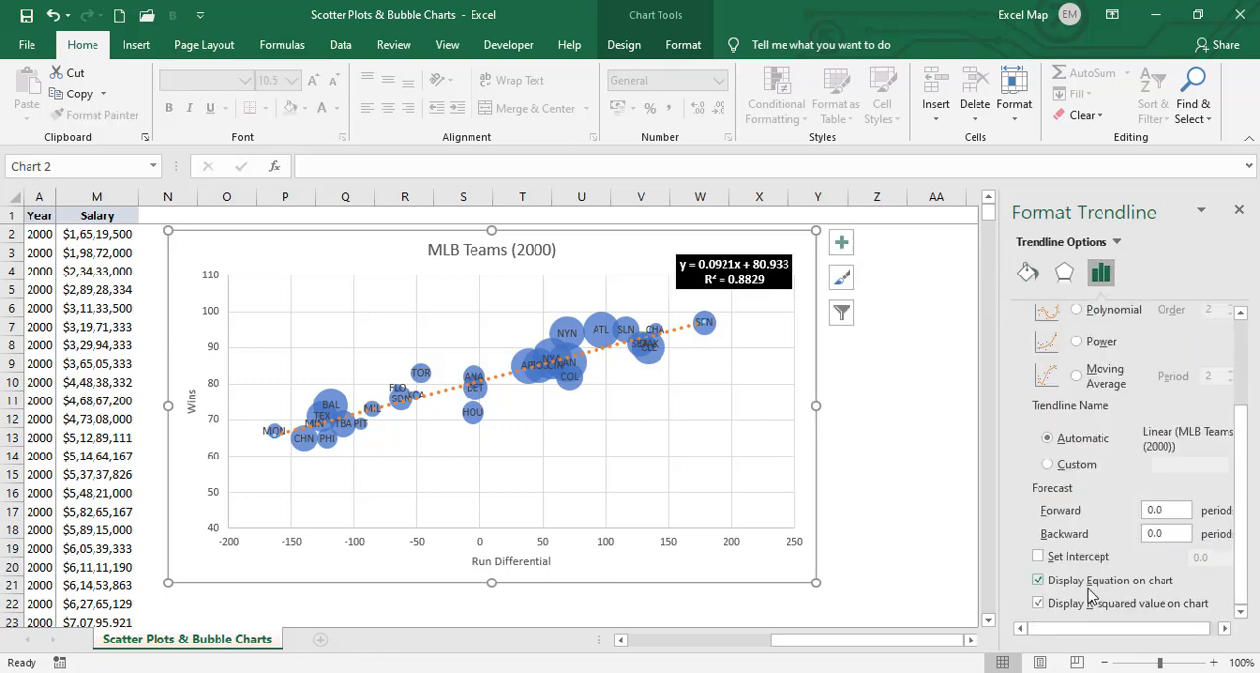
pyautogui.click(1038, 581)
pyautogui.click(771, 420)
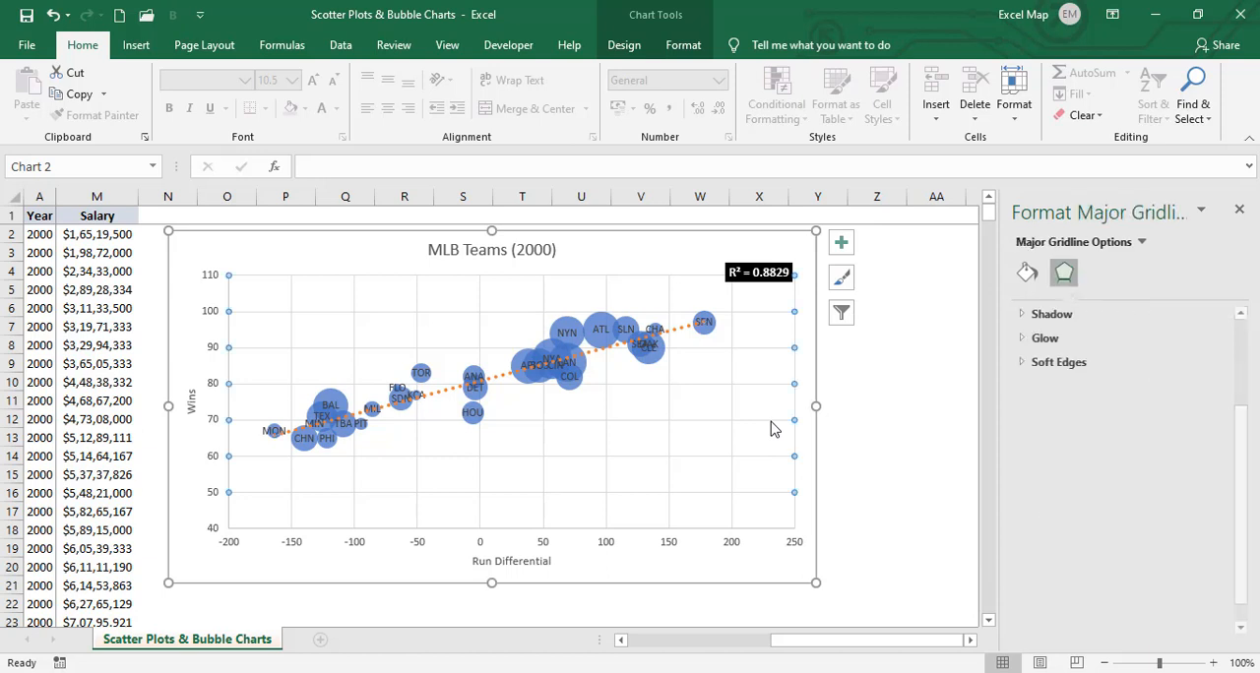
pyautogui.click(640, 258)
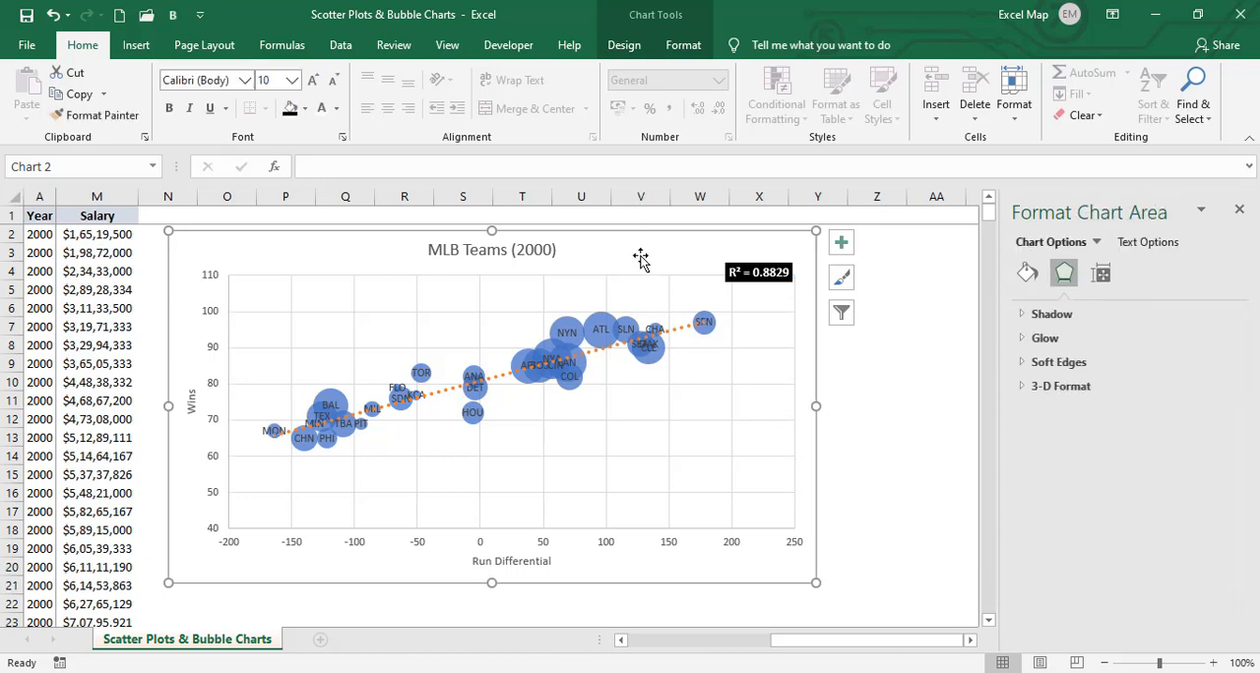